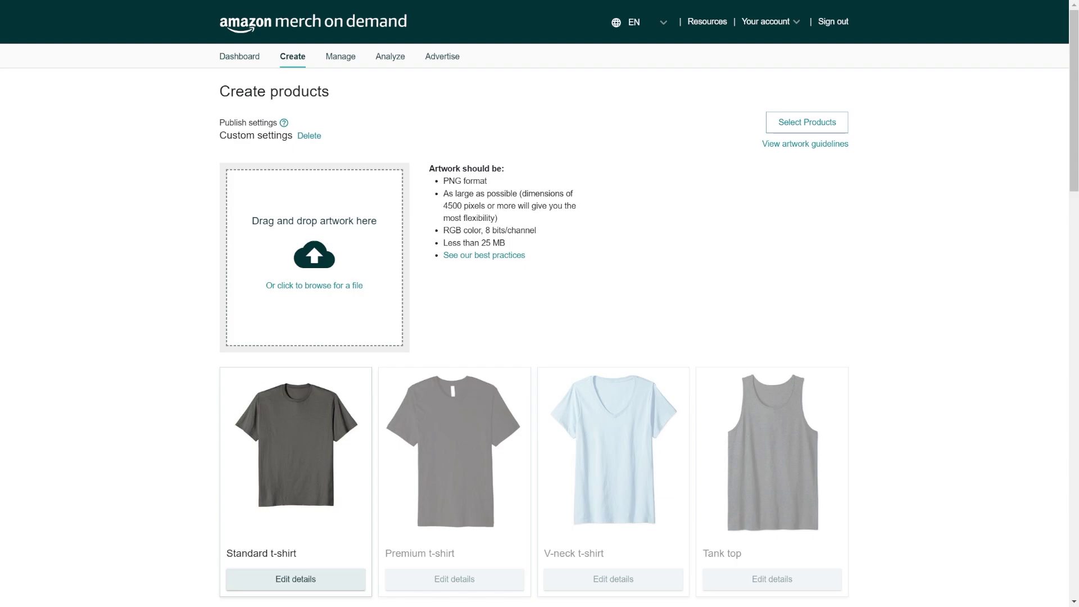
Upload retro cute chick 2.png as the artwork and review the product selection without changes
left_click(297, 256)
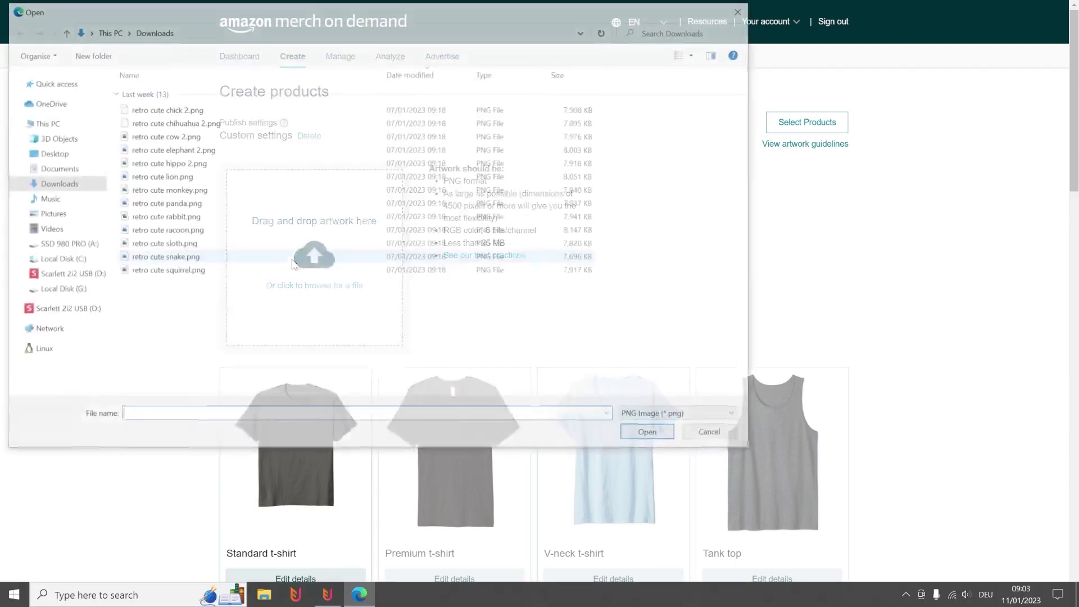
left_click(651, 435)
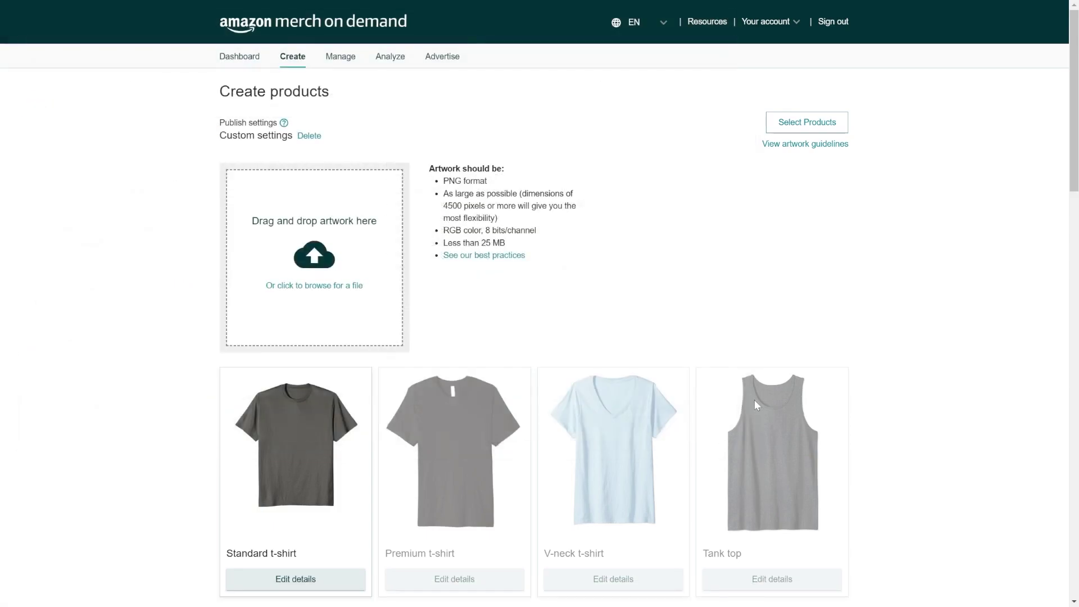
left_click(821, 123)
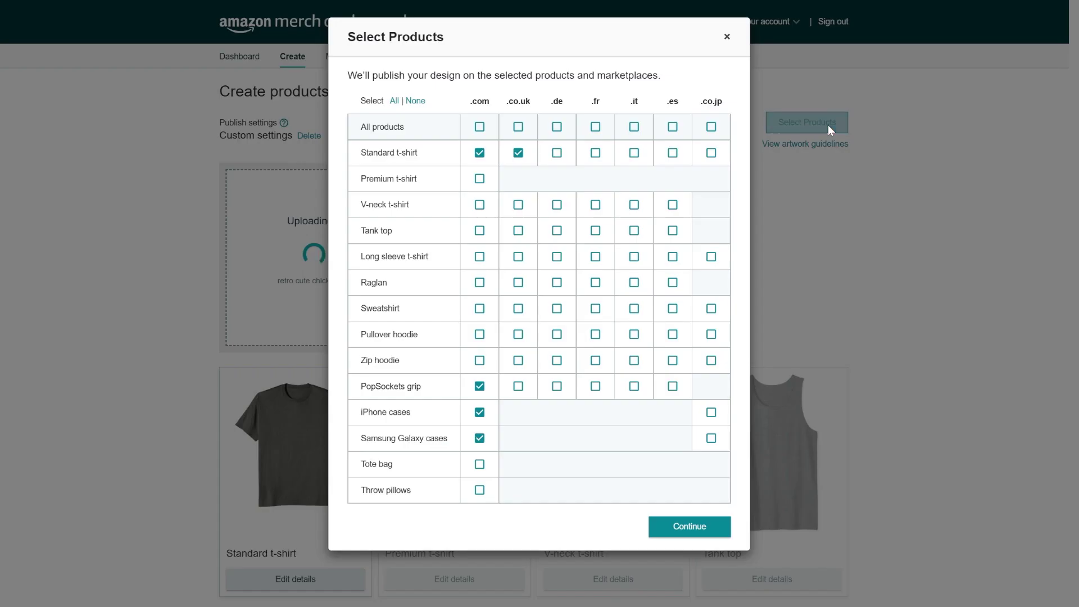
left_click(728, 38)
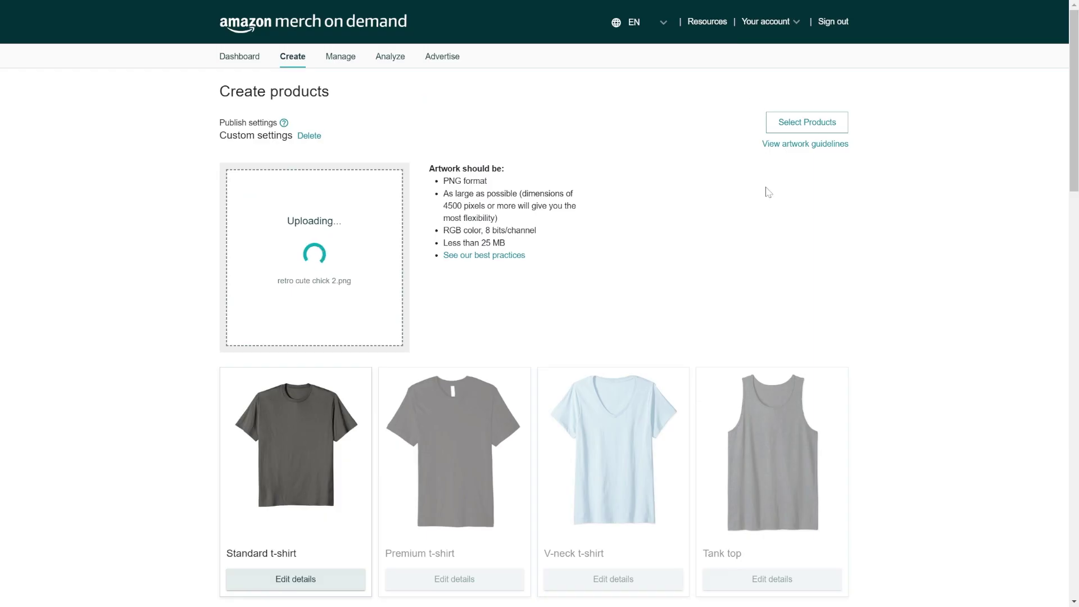
Open and scroll through the Standard t-shirt's details
scroll(716, 285, "down", 2)
left_click(296, 488)
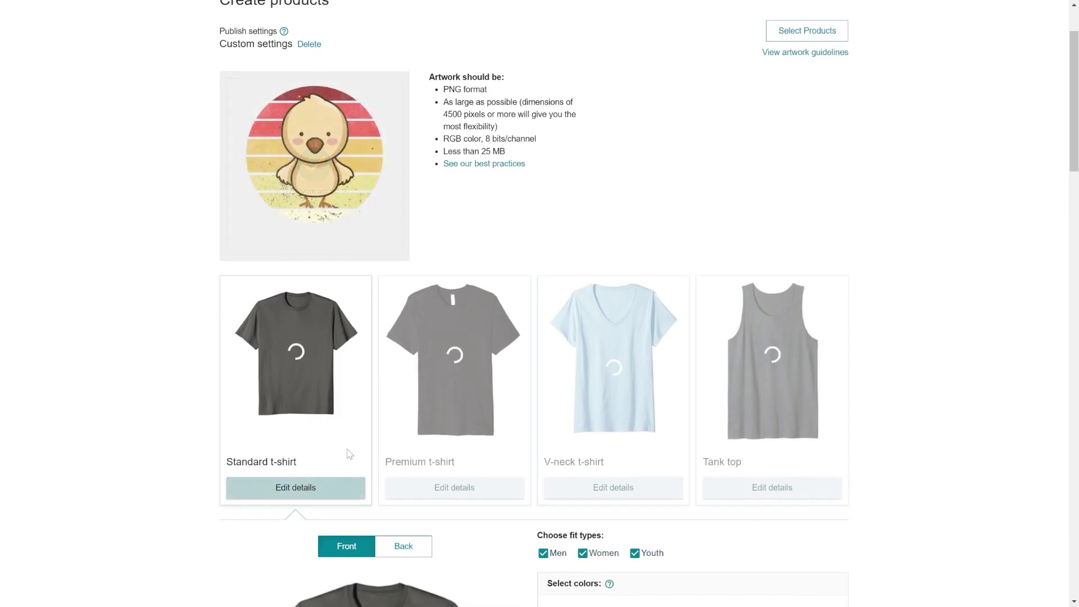
scroll(645, 251, "down", 8)
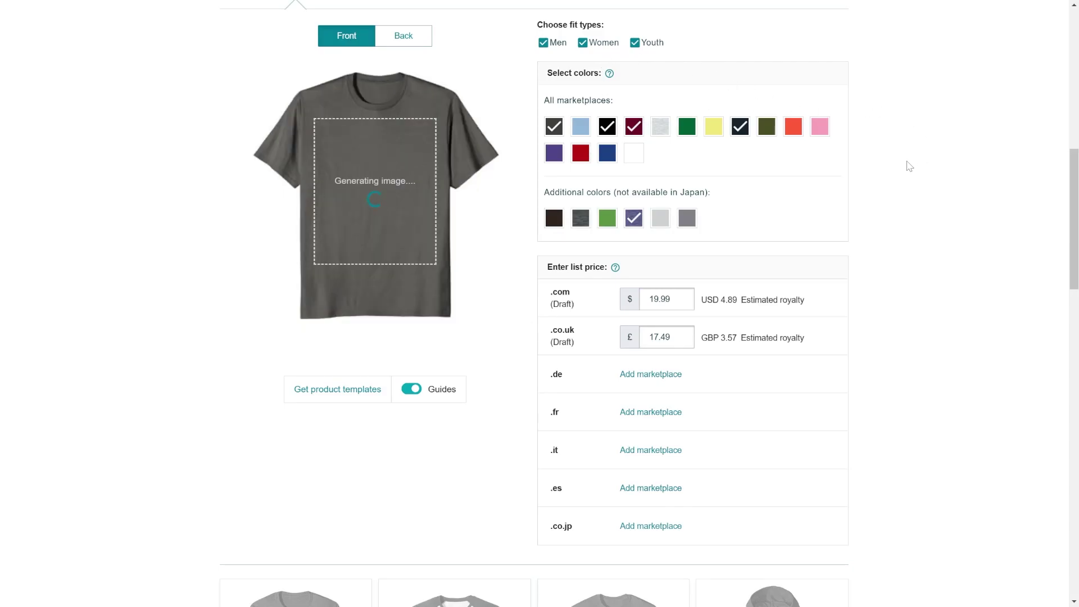
scroll(898, 272, "down", 15)
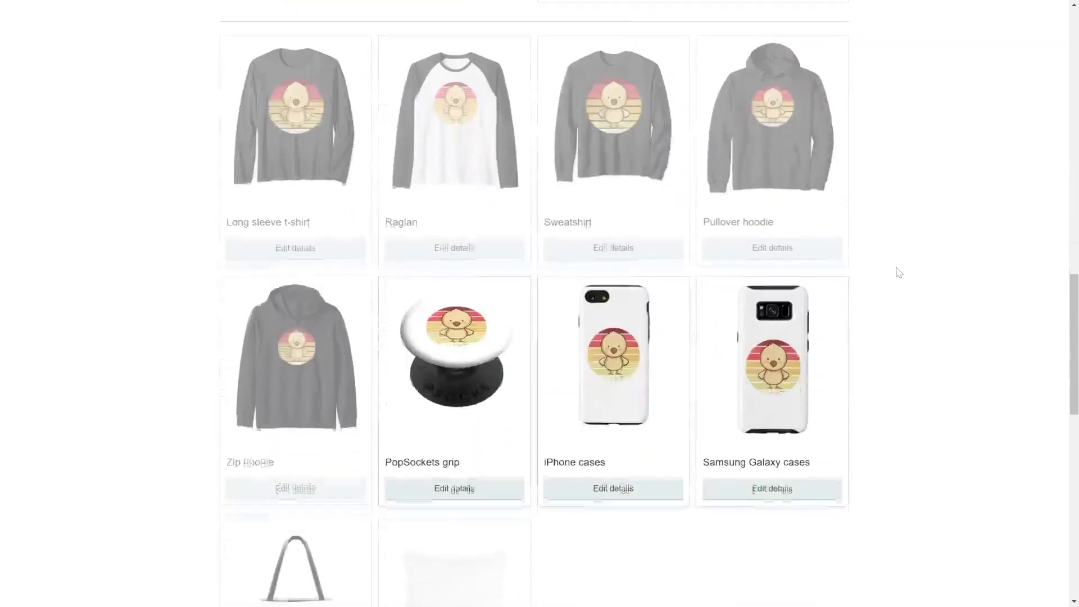
scroll(880, 321, "down", 5)
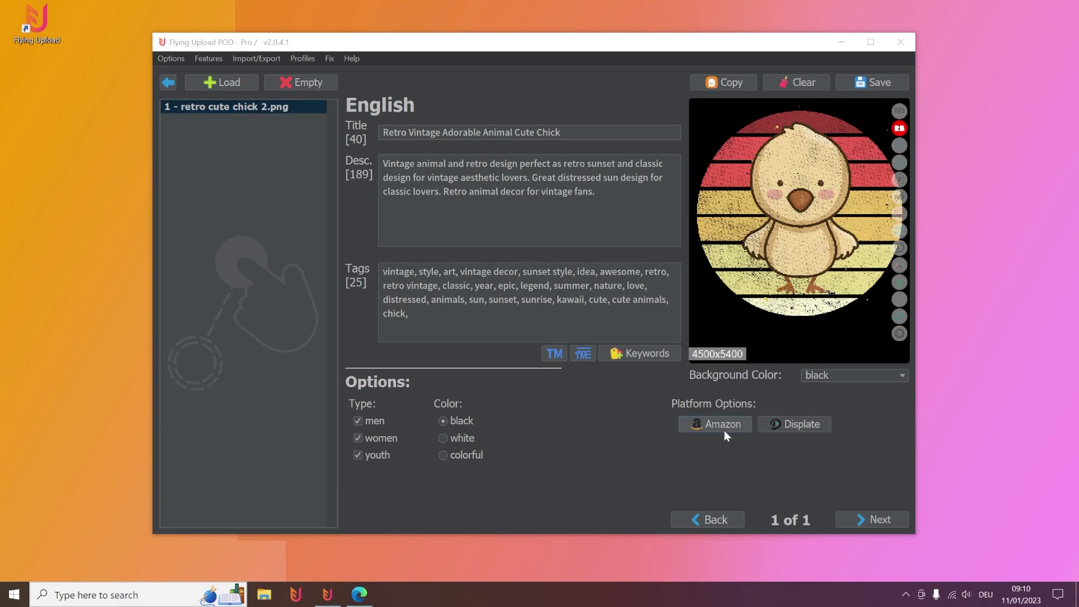
Check the Amazon settings keep Standard t-shirt as the product, then switch to the Edge browser
left_click(725, 432)
left_click(487, 94)
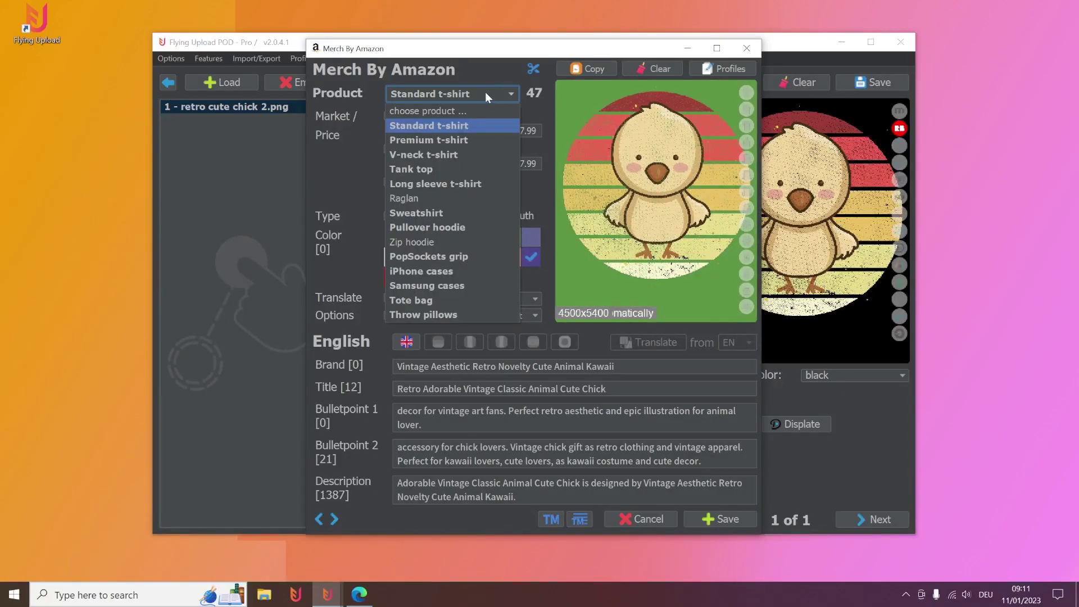
left_click(352, 160)
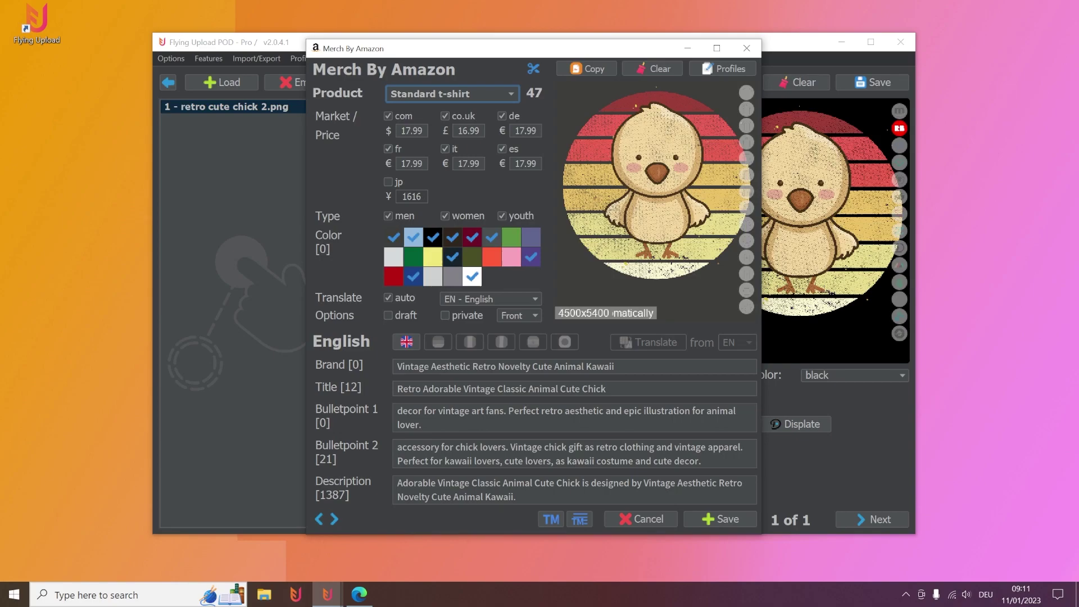
left_click(747, 48)
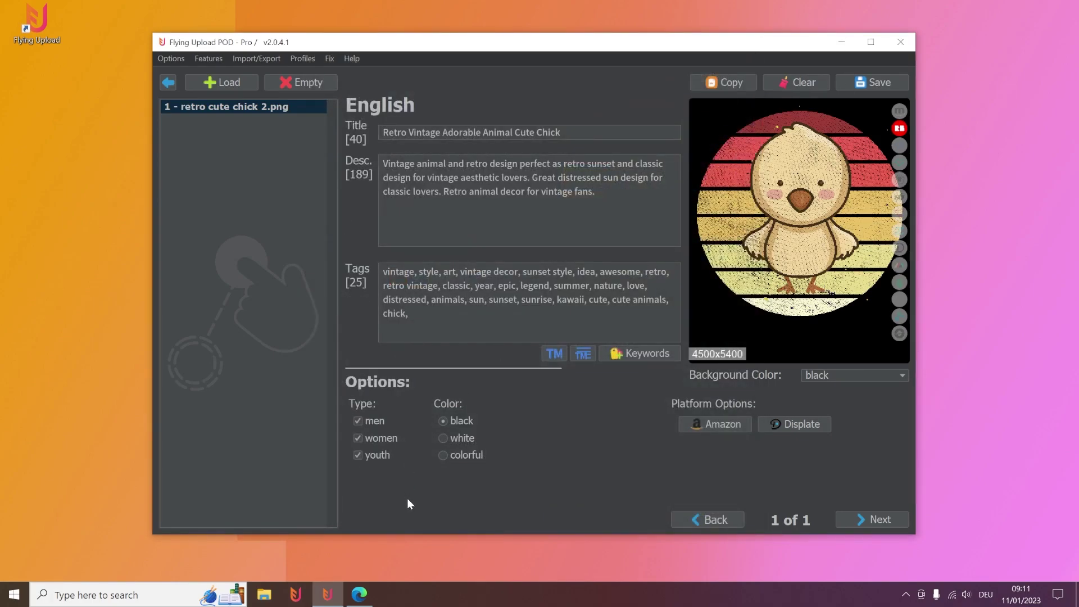
left_click(359, 594)
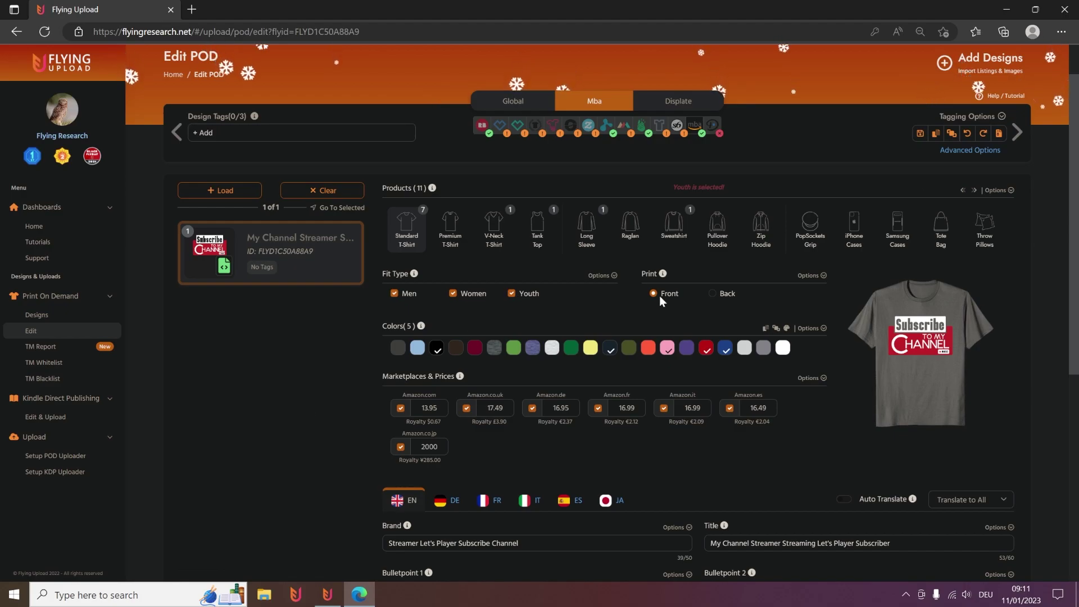
In Settings, set Autologin's POD platform to Amazon Merch and save the stored login details
left_click(1006, 13)
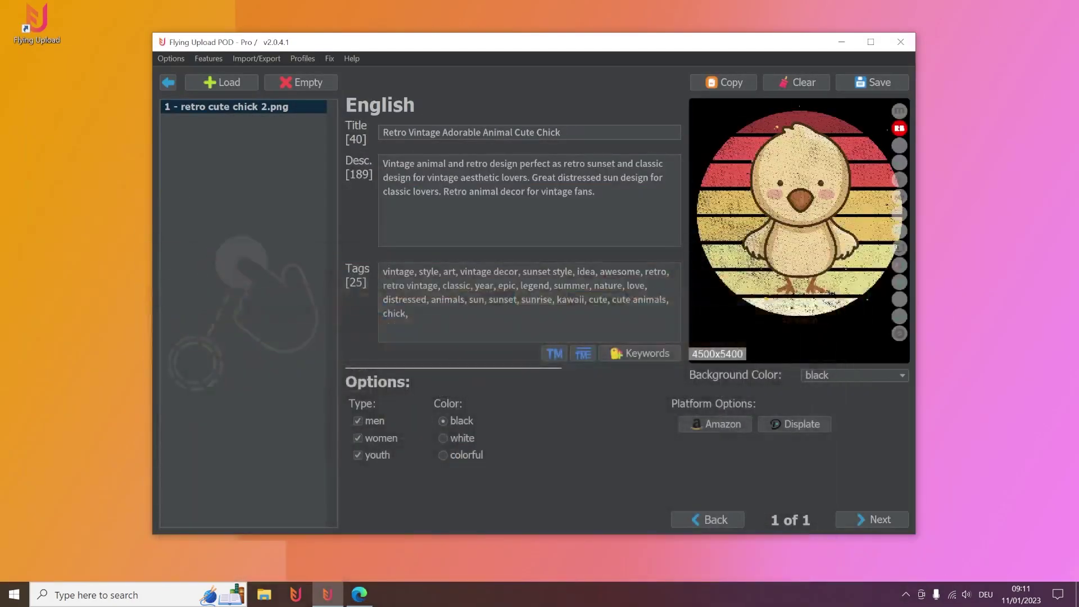
left_click(175, 57)
left_click(177, 107)
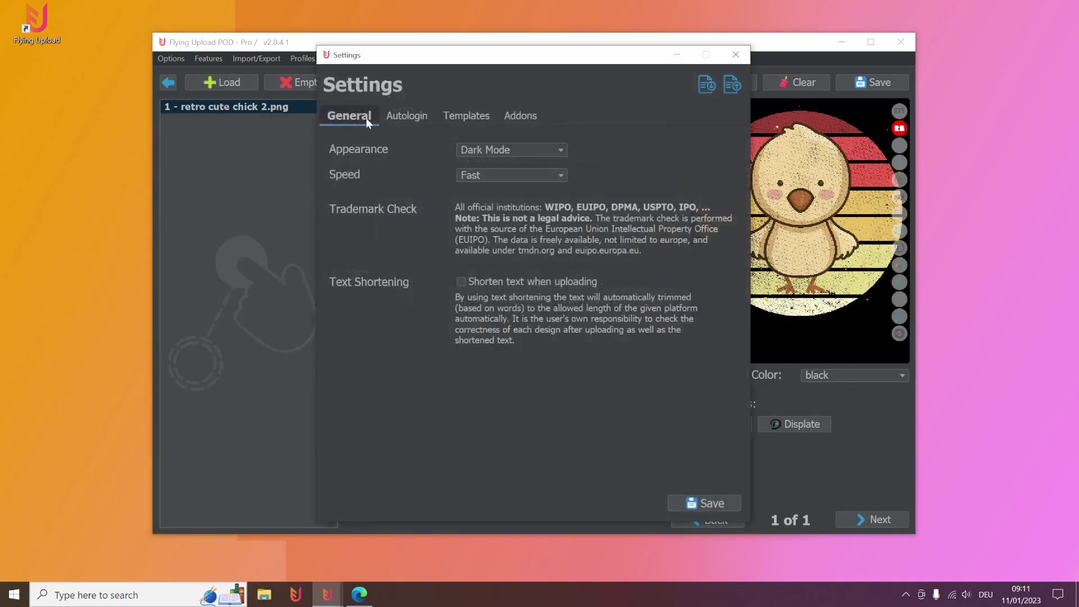
left_click(411, 116)
left_click(477, 148)
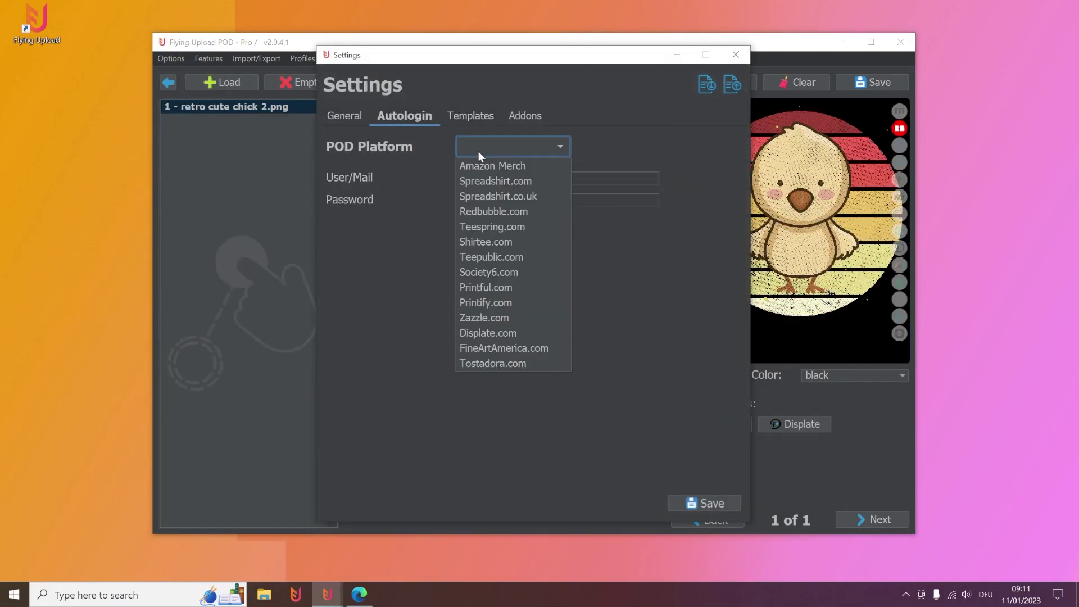
left_click(486, 164)
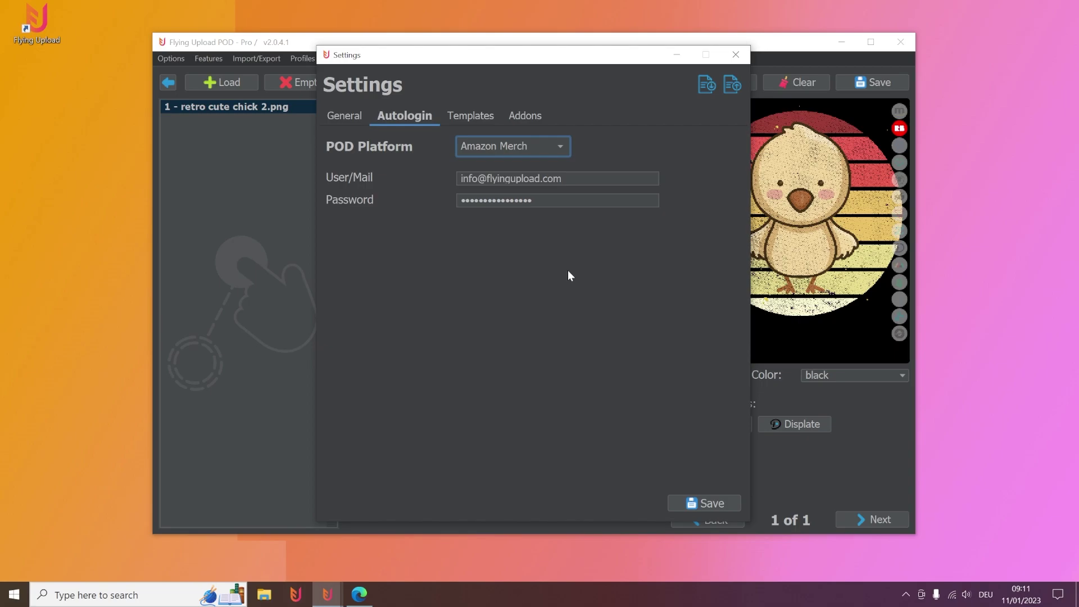
left_click(713, 503)
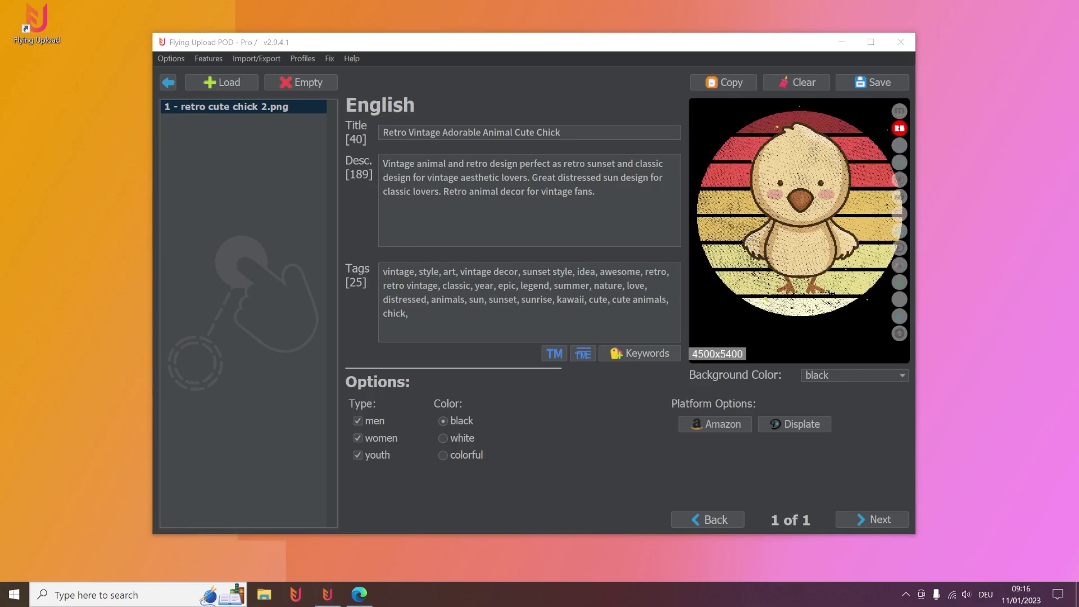
Return to the home screen and start the Amazon Merch upload from the Upload page
left_click(173, 85)
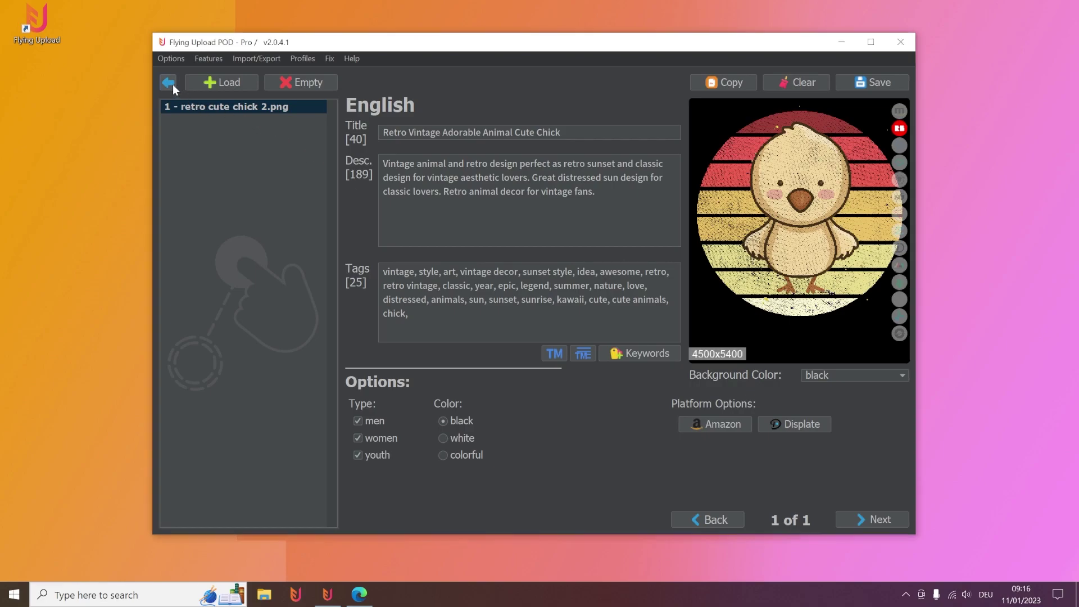
left_click(643, 325)
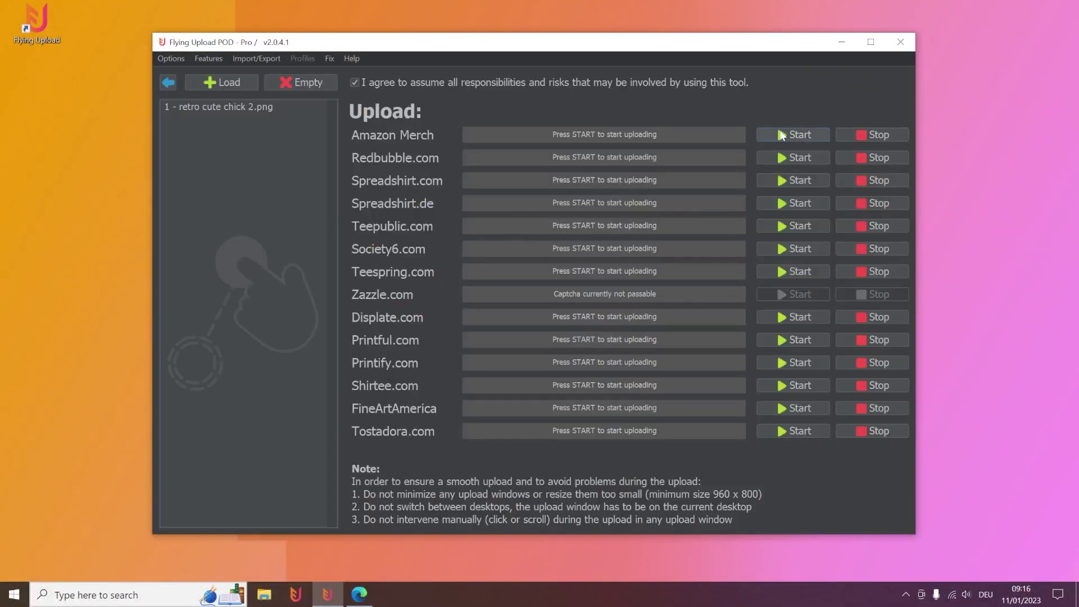
left_click(801, 134)
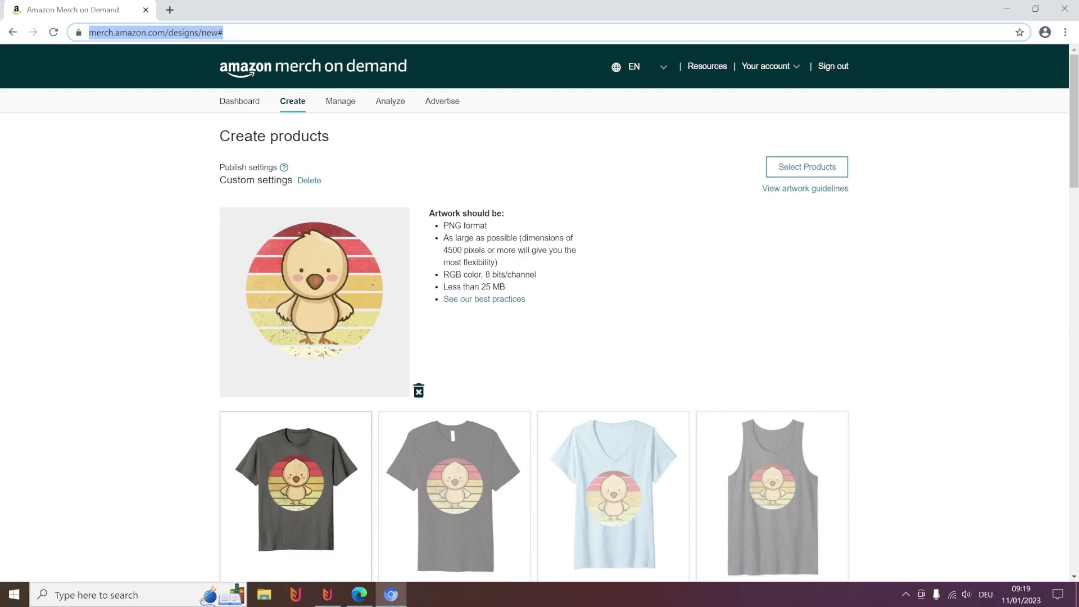
Keep the Standard t-shirt's Men and Youth fit types ticked after toggling each off and on
scroll(534, 312, "down", 6)
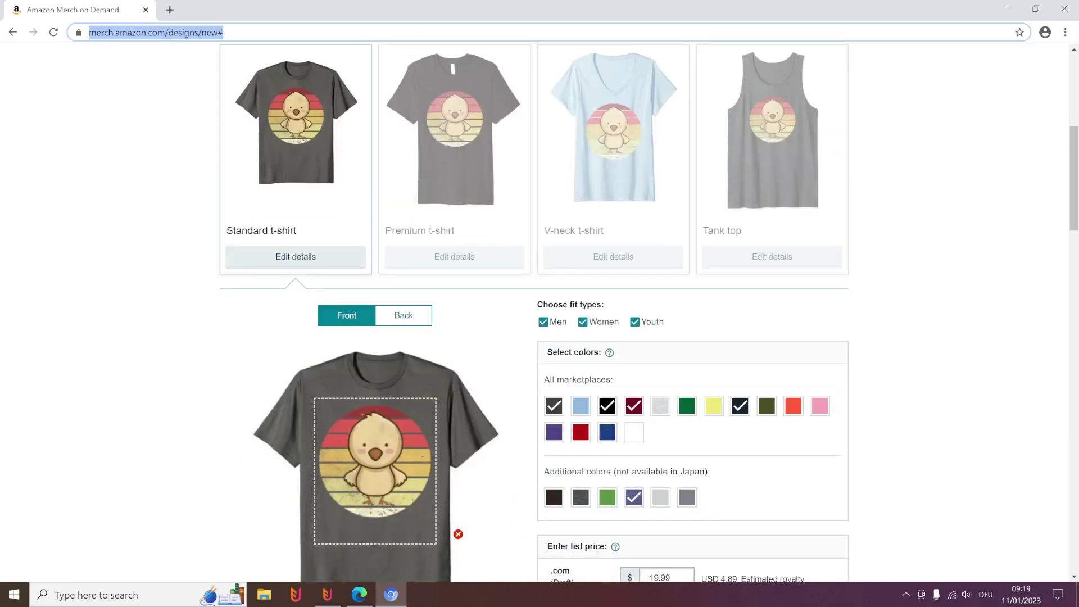
left_click(543, 321)
left_click(543, 321)
left_click(635, 321)
left_click(634, 322)
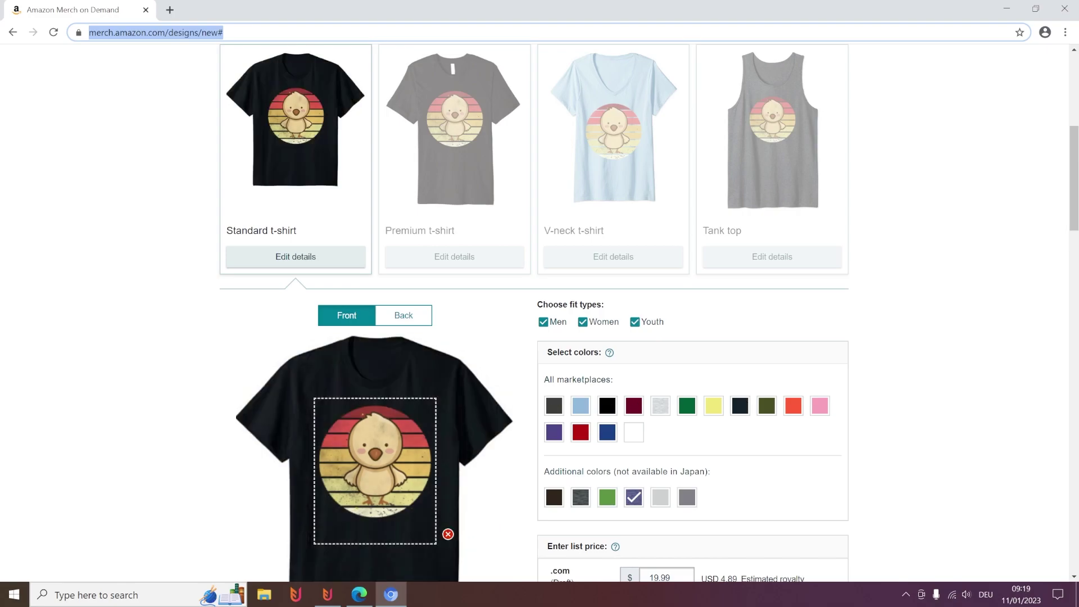
Price the Standard t-shirt at 17.99 (.com), 16.99 (.co.uk) and 17.99 (.de)
type("17.99")
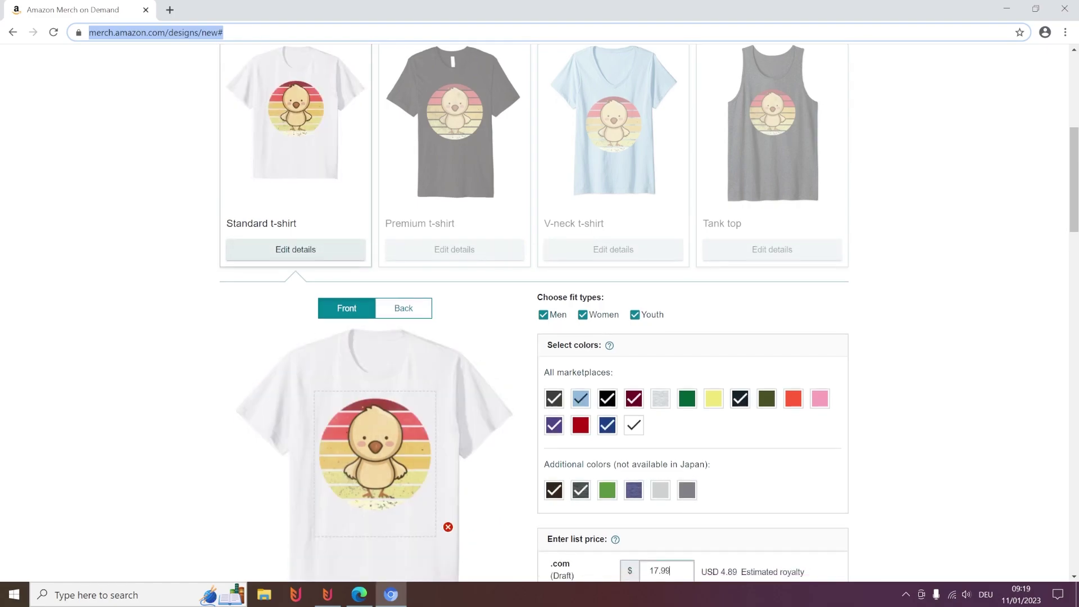
key("Tab")
type("16.99")
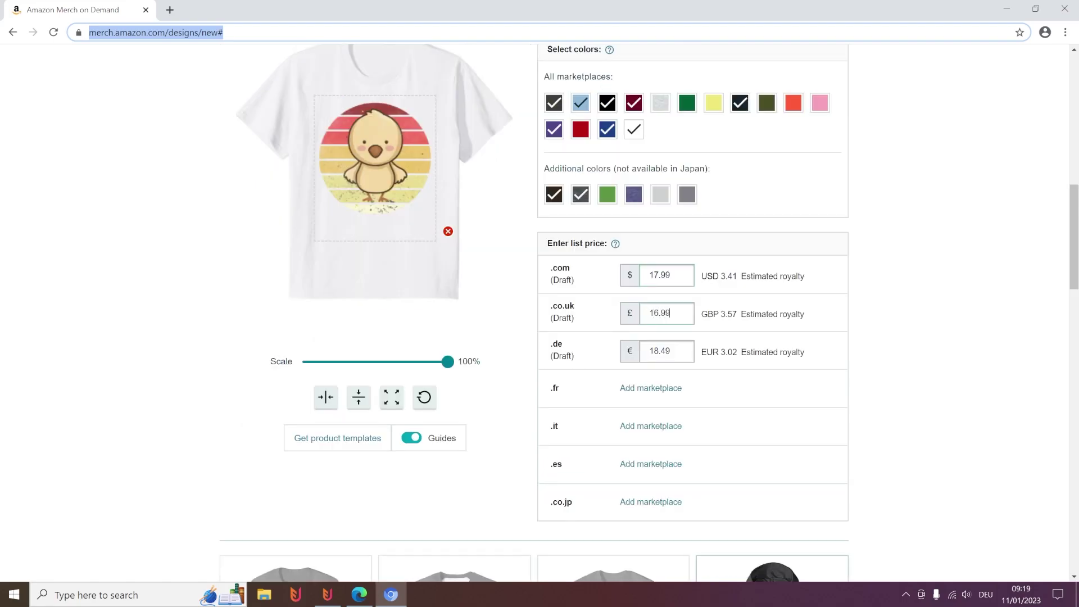
key("Tab")
type("17.99")
scroll(539, 309, "down", 10)
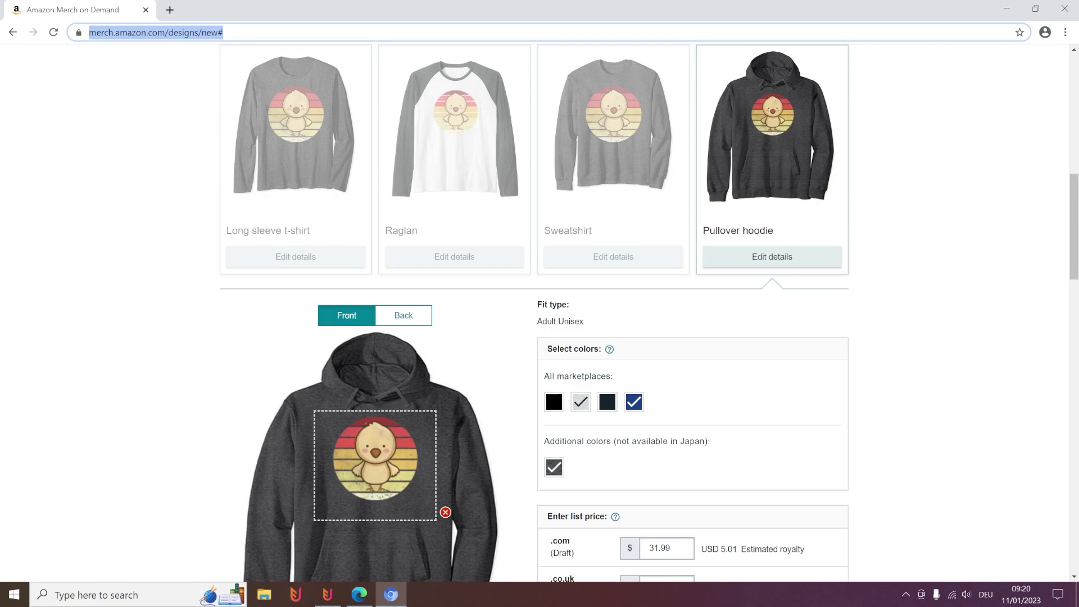
Add black and navy to the Pullover hoodie and price it 30.95, 28.95 and 32.95
left_click(445, 512)
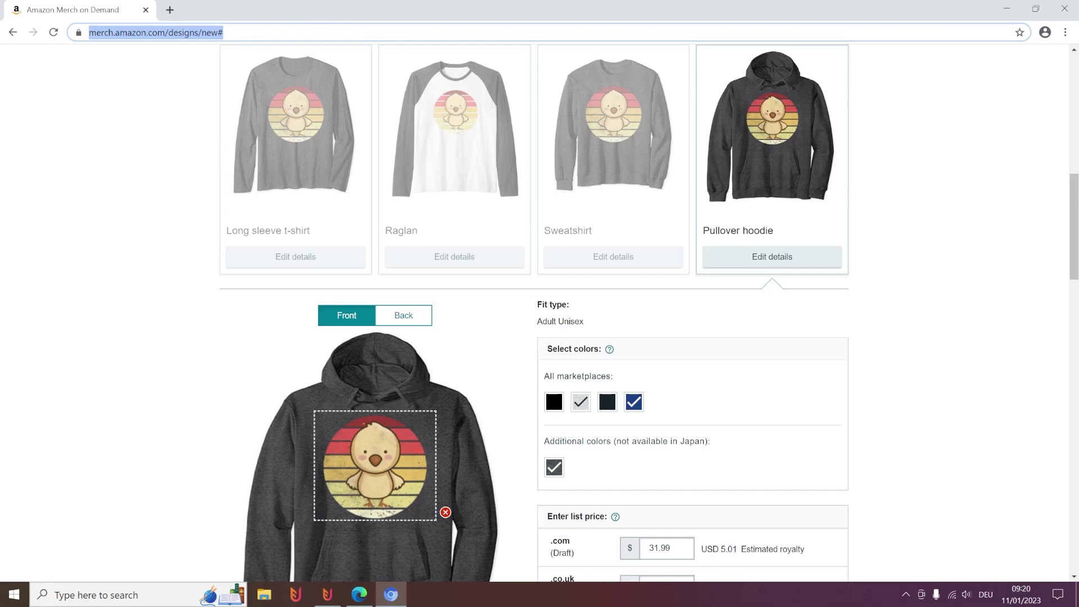
scroll(534, 312, "down", 2)
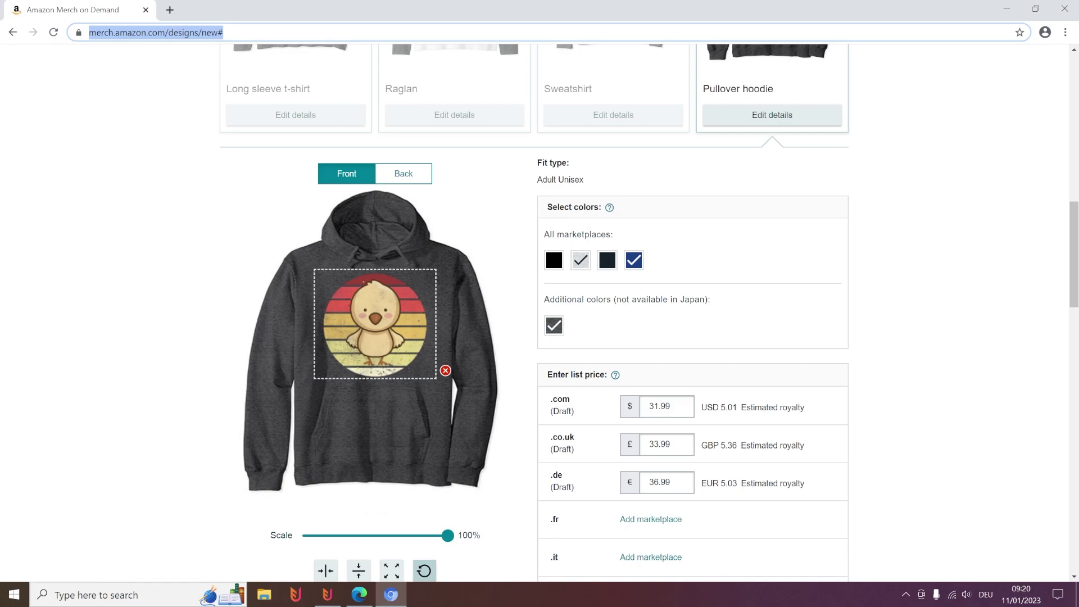
left_click(666, 406)
type("30.95")
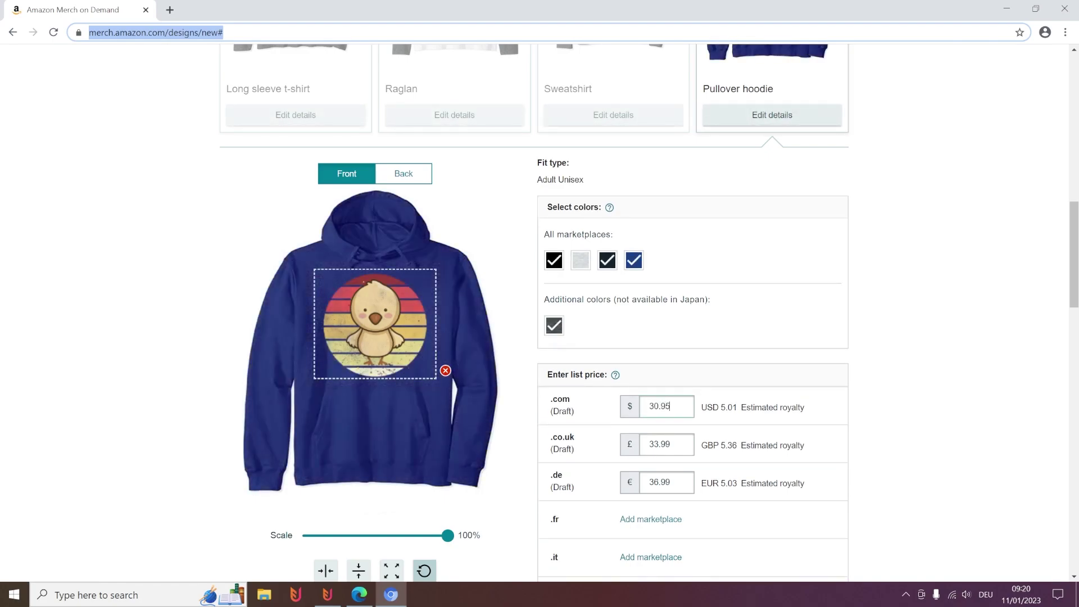
key("Tab")
key("BackSpace")
type("28.95")
key("Tab")
key("BackSpace")
type("32.95")
key("Return")
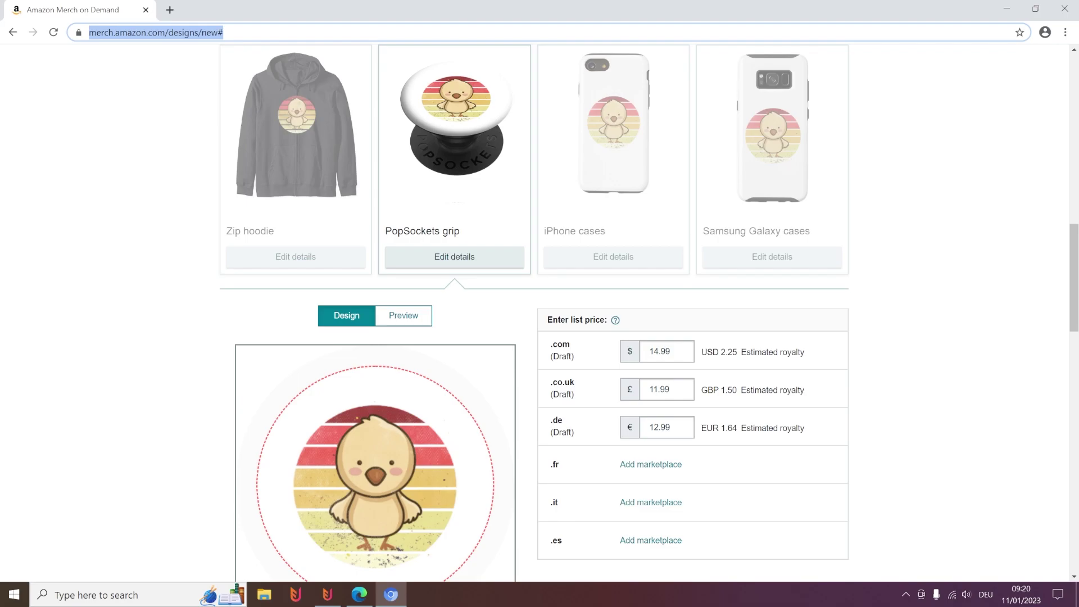
Set the PopSockets grip background colour to black, hex 000000
scroll(534, 315, "down", 2)
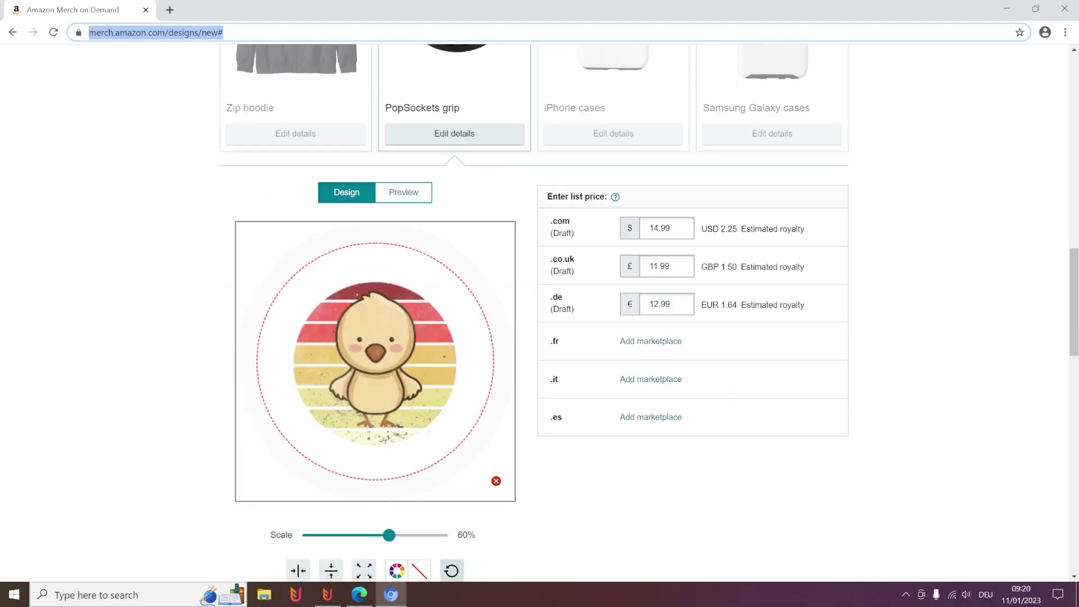
left_click(397, 571)
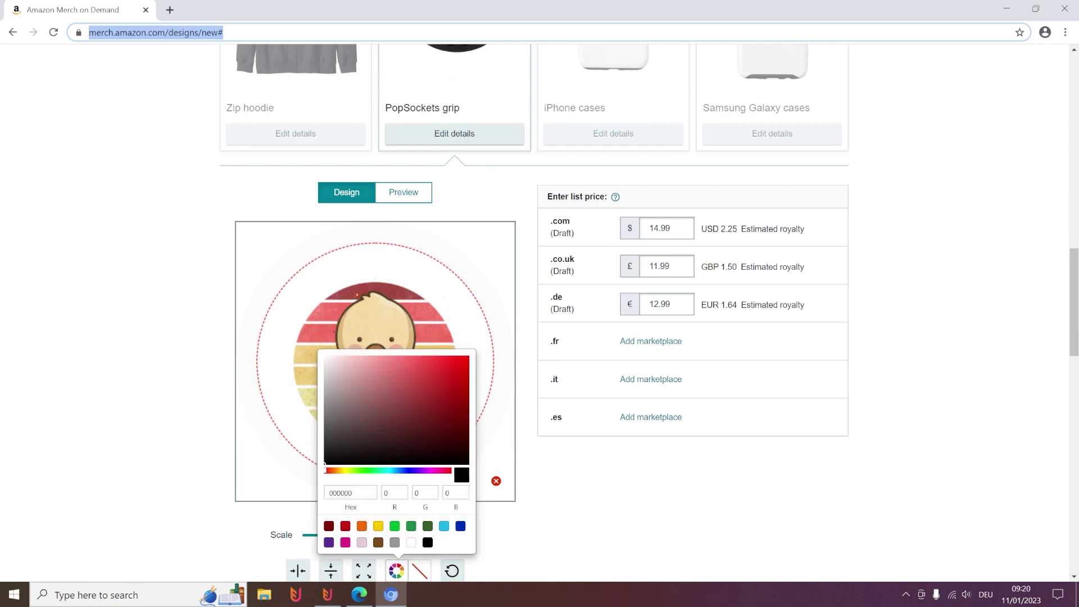
left_click(350, 493)
type("000000")
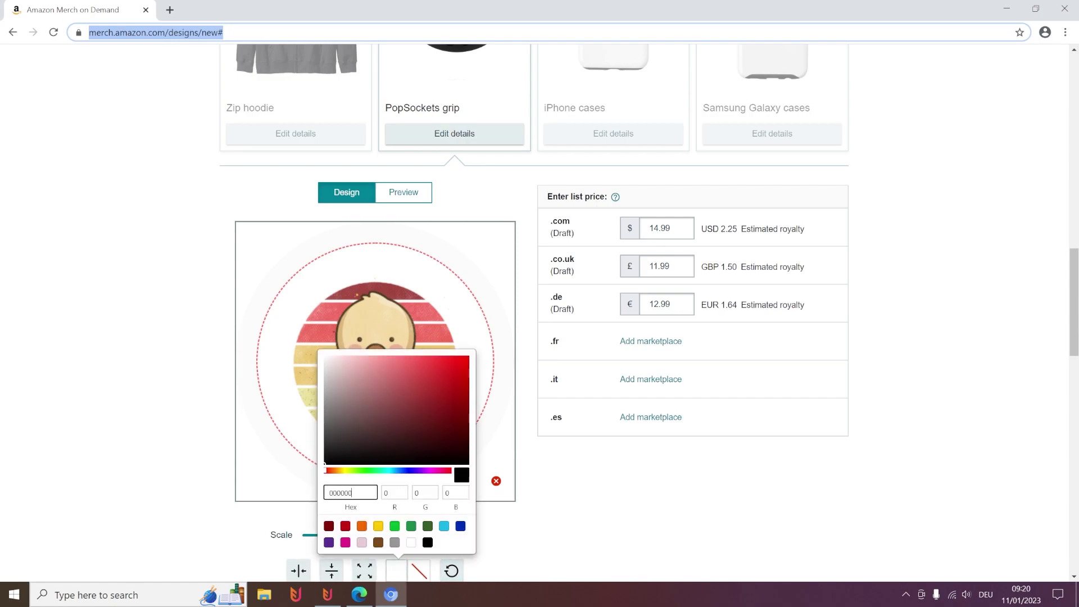
Replace the PopSockets grip prices with 15.99 on .com, .co.uk and .de
left_click(667, 227)
key("ctrl+a")
key("BackSpace")
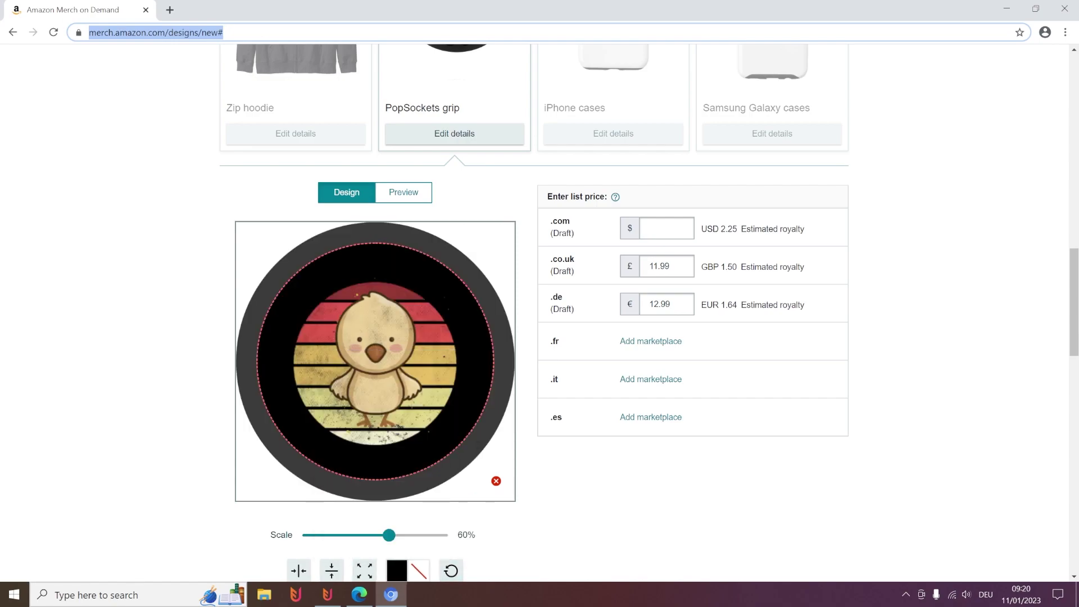
type("15.99")
left_click(666, 266)
key("ctrl+a")
key("BackSpace")
type("15.99")
left_click(667, 304)
key("ctrl+a")
key("BackSpace")
type("15.99")
key("Return")
Choose 'Yes, translate' and paste in the design title and brand name
scroll(534, 310, "down", 6)
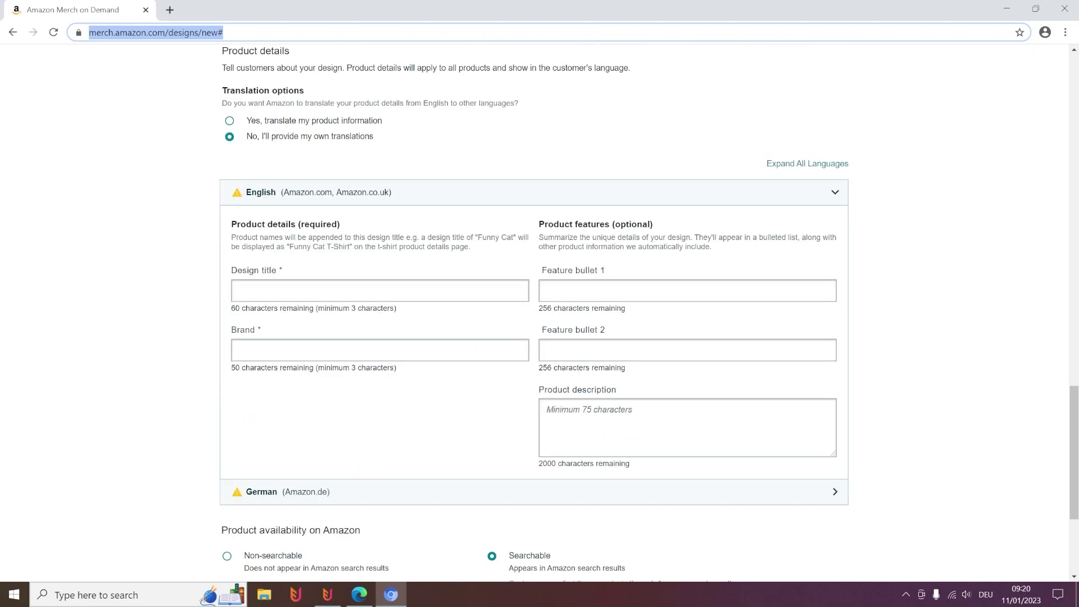
left_click(229, 120)
left_click(380, 268)
type("Retro Adorable Vintage Classic Animal Cute Chick")
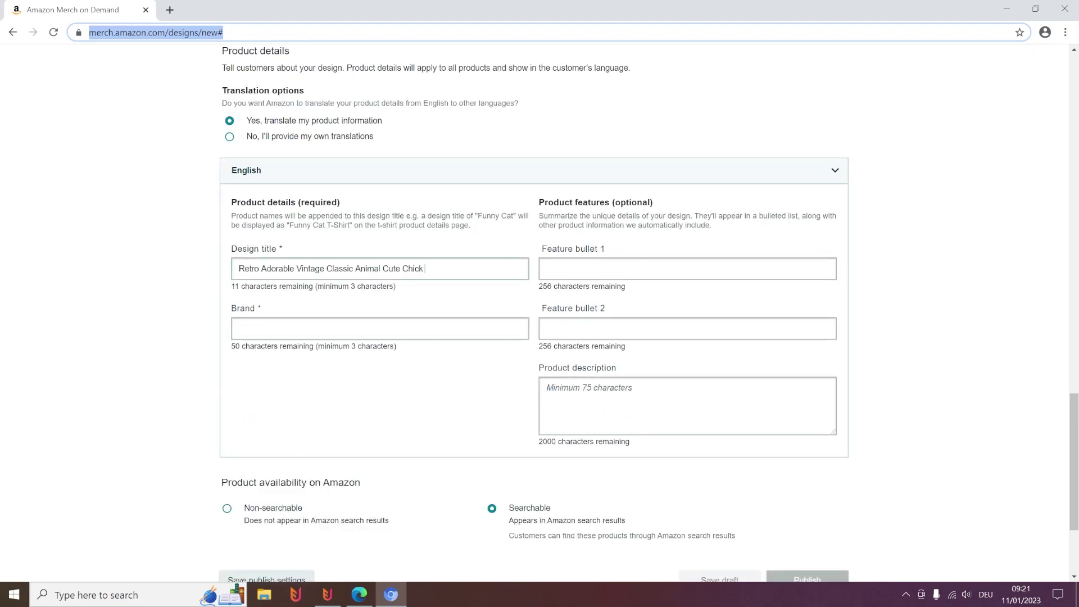
key("Tab")
type("Vintage Aesthetic Retro Novelty Cute Animal Kawaii")
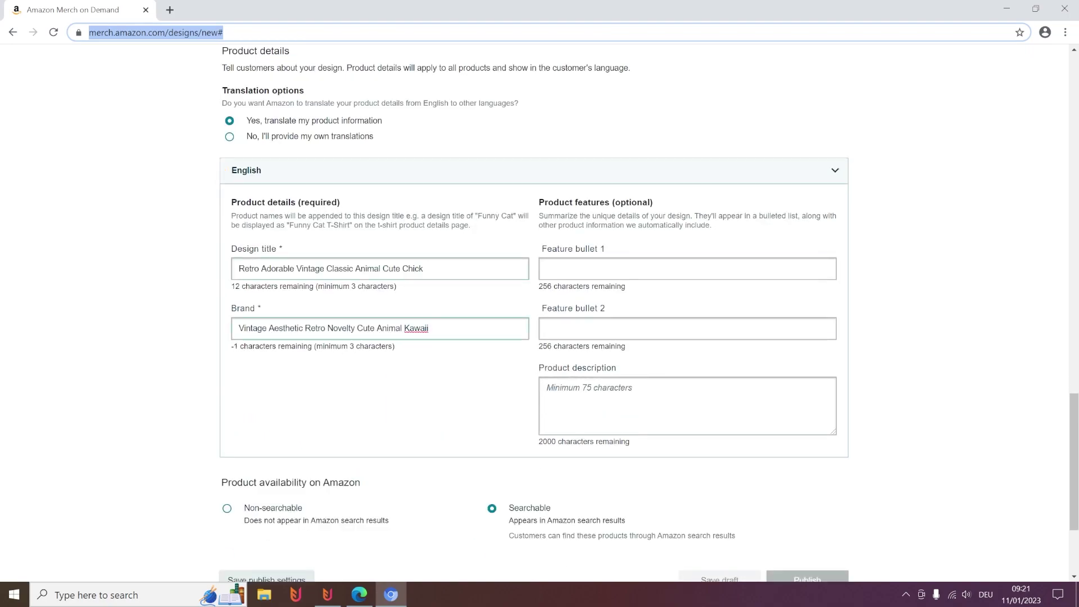
Paste both feature bullets and the product description, then save the listing as a draft
key("Tab")
key("ctrl+v")
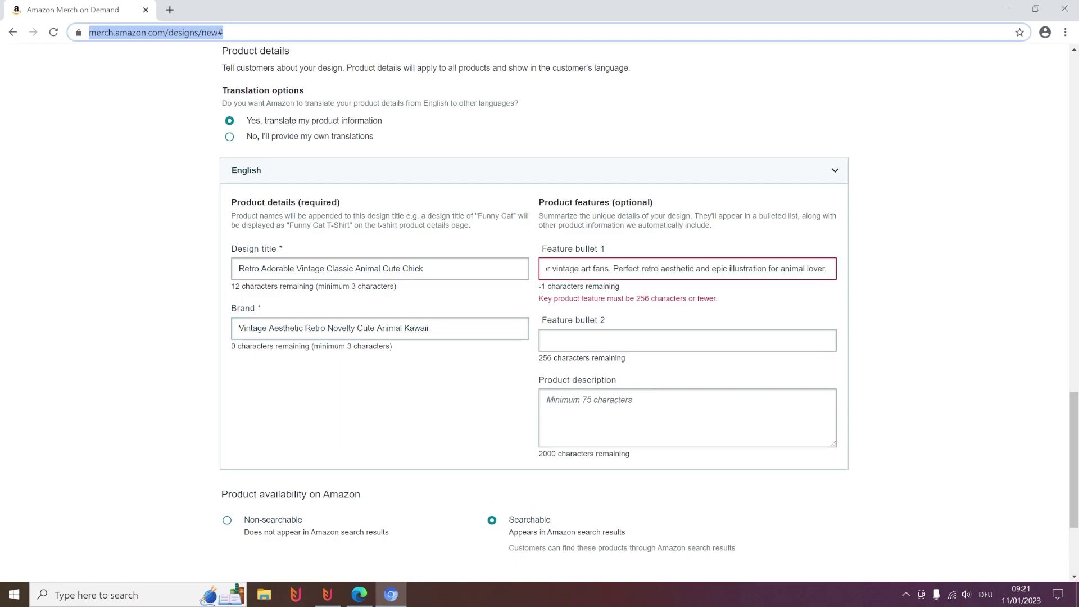
key("Tab")
key("ctrl+v")
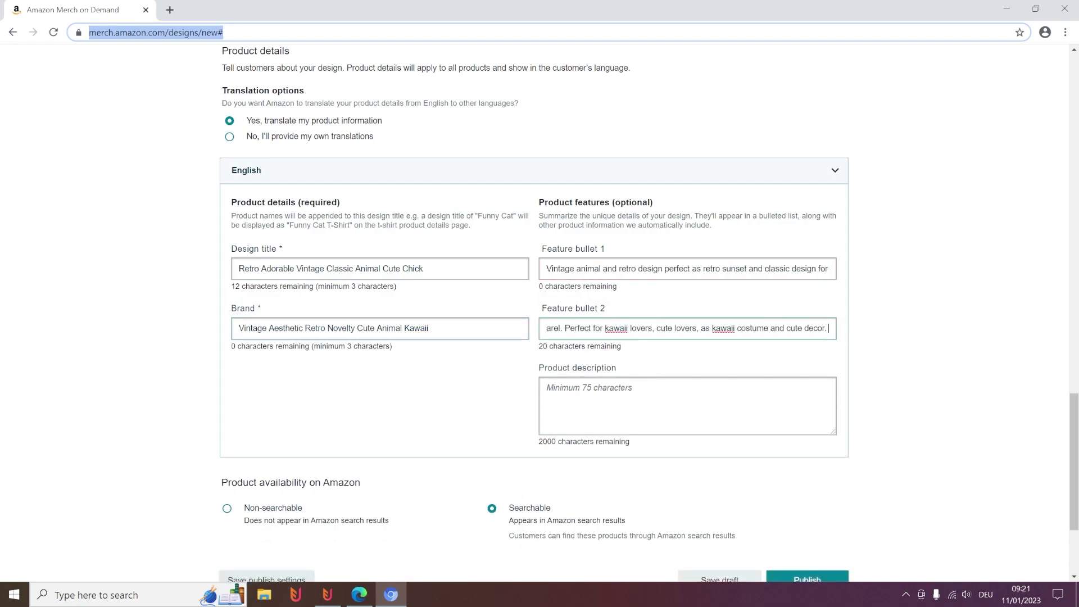
key("Tab")
key("ctrl+v")
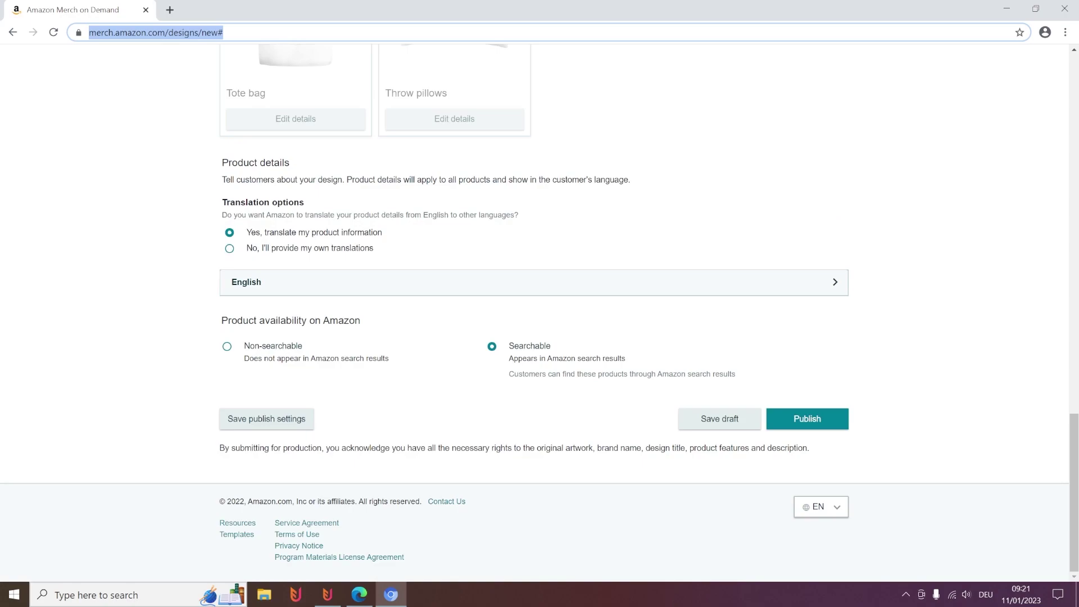
left_click(719, 419)
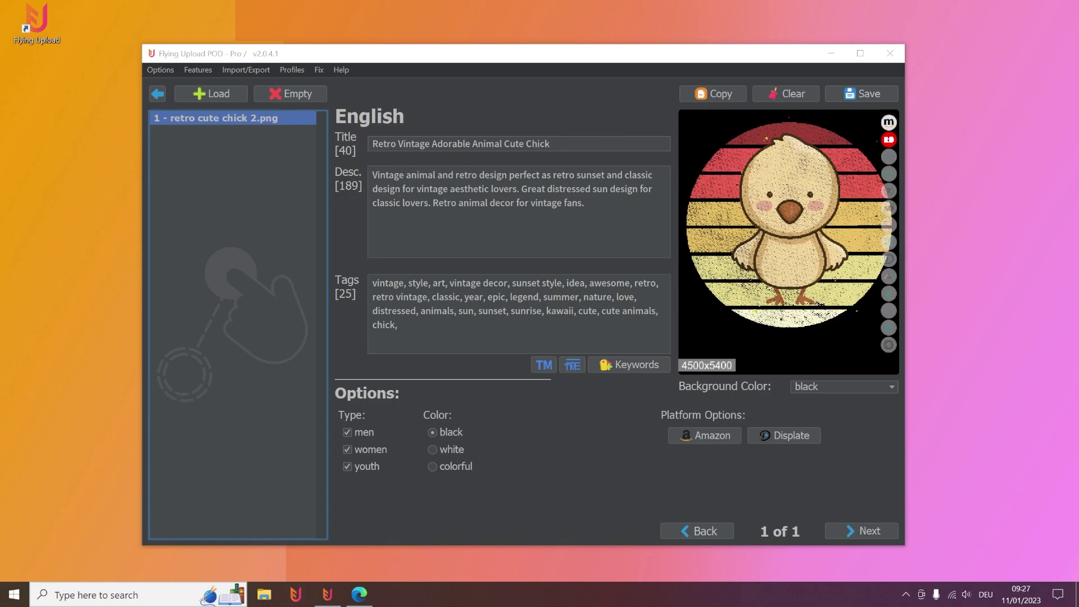
Show the Settings Templates tab with Amazon Merch selected as the POD platform
left_click(160, 70)
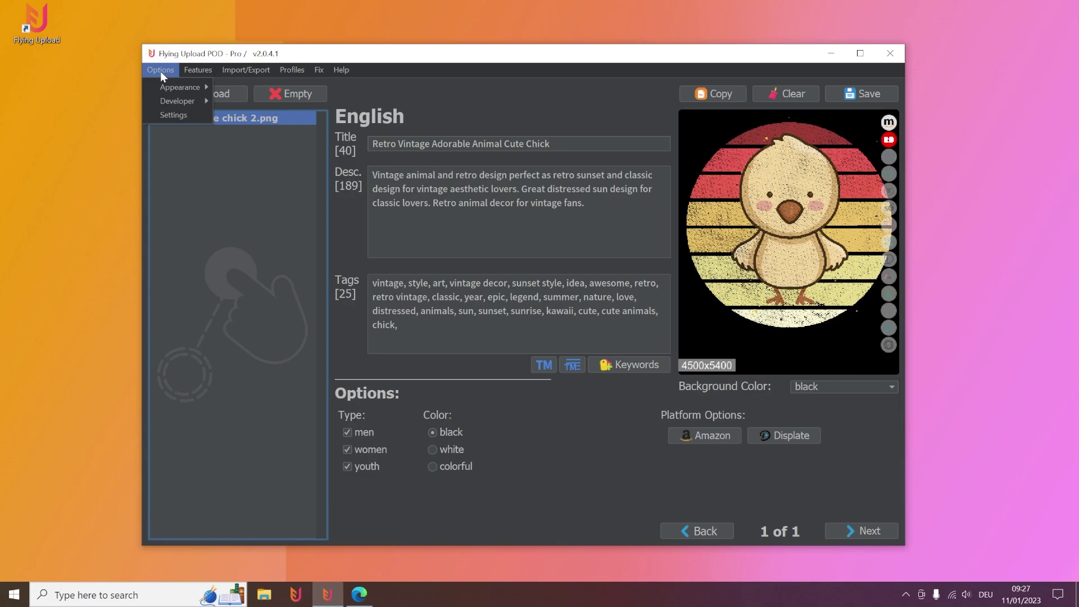
left_click(171, 115)
left_click(465, 128)
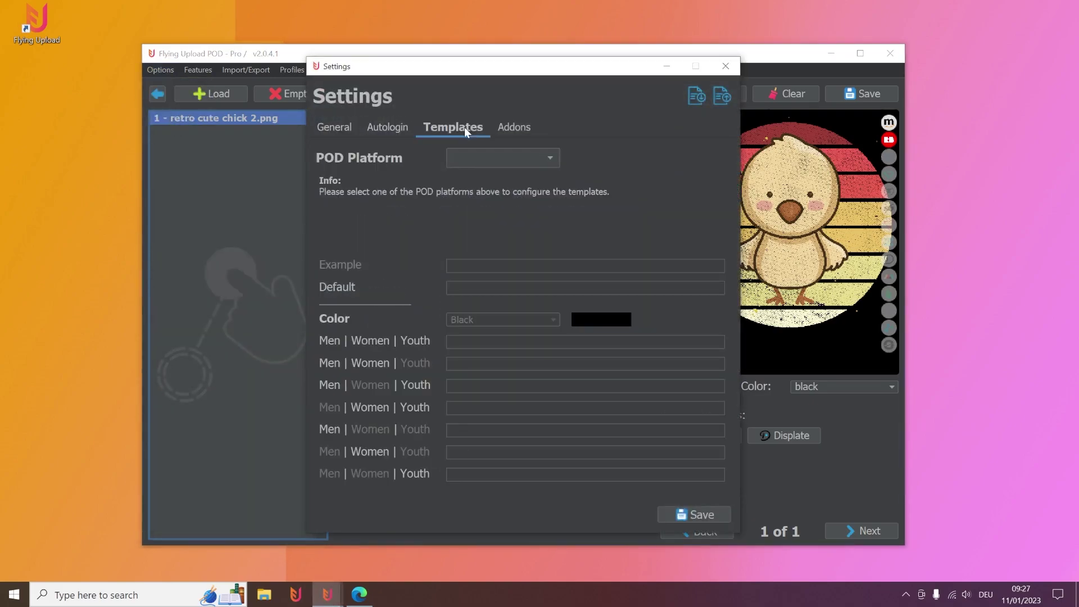
left_click(461, 157)
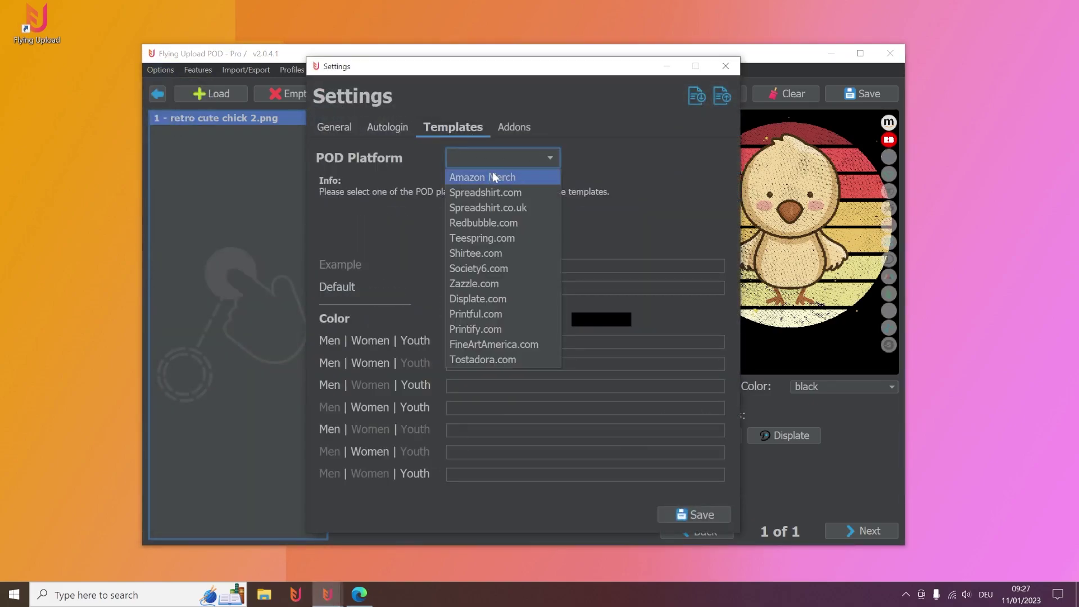
left_click(497, 178)
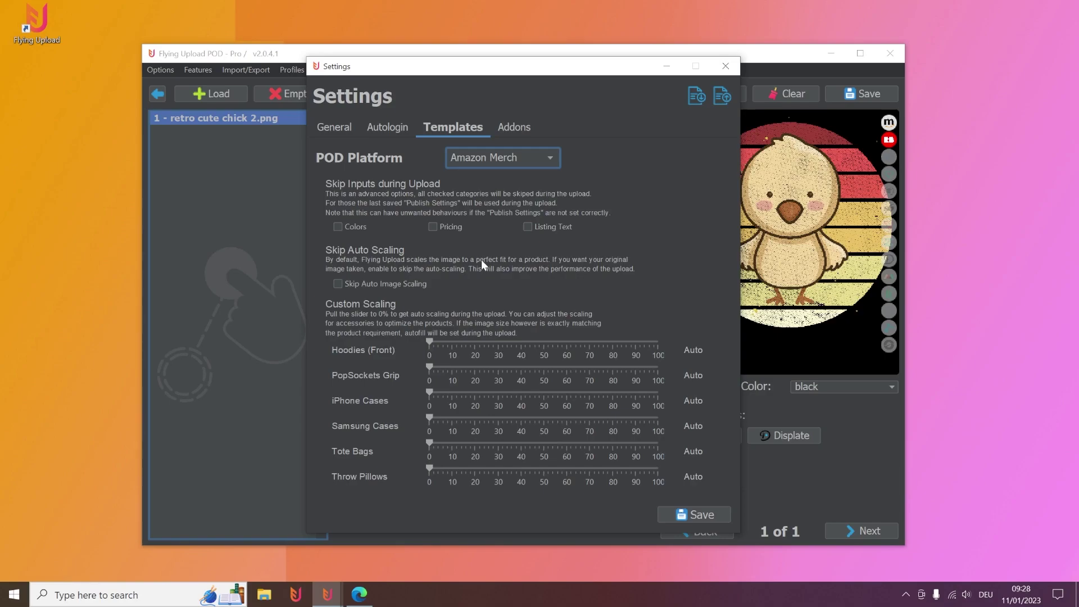
Demonstrate the Colors skip checkbox and turn on 'Skip Auto Image Scaling'
left_click(338, 228)
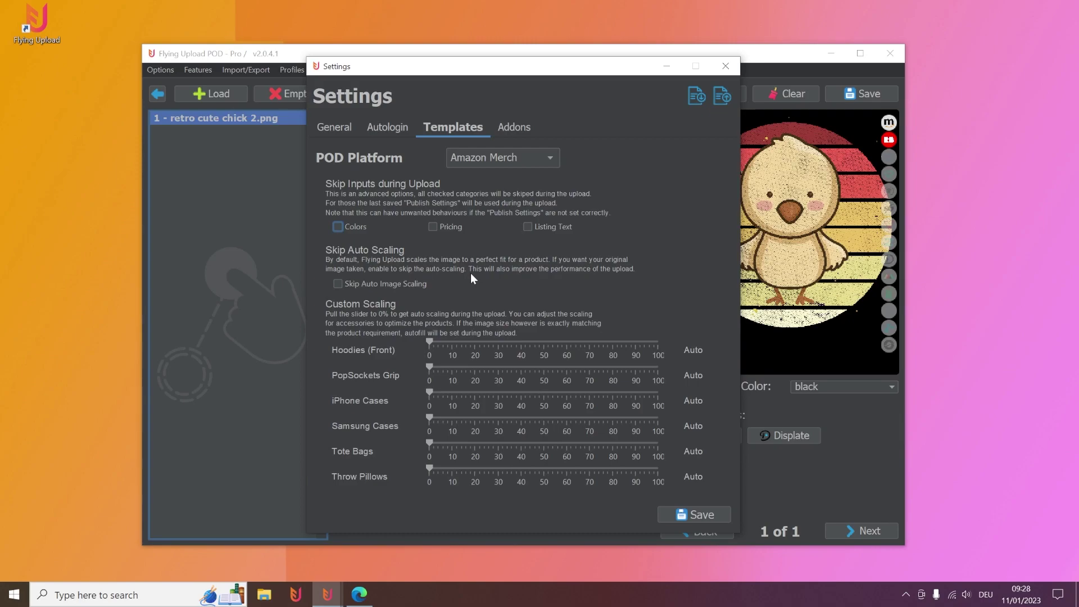
left_click(349, 284)
Set PopSockets Grip custom scaling to 60% and stop skipping automatic image scaling
left_click_drag(430, 366, 437, 369)
left_click_drag(448, 371, 448, 377)
left_click_drag(448, 379, 450, 379)
left_click(338, 284)
left_click(449, 367)
left_click_drag(448, 367, 452, 365)
left_click(378, 284)
left_click_drag(453, 366, 592, 362)
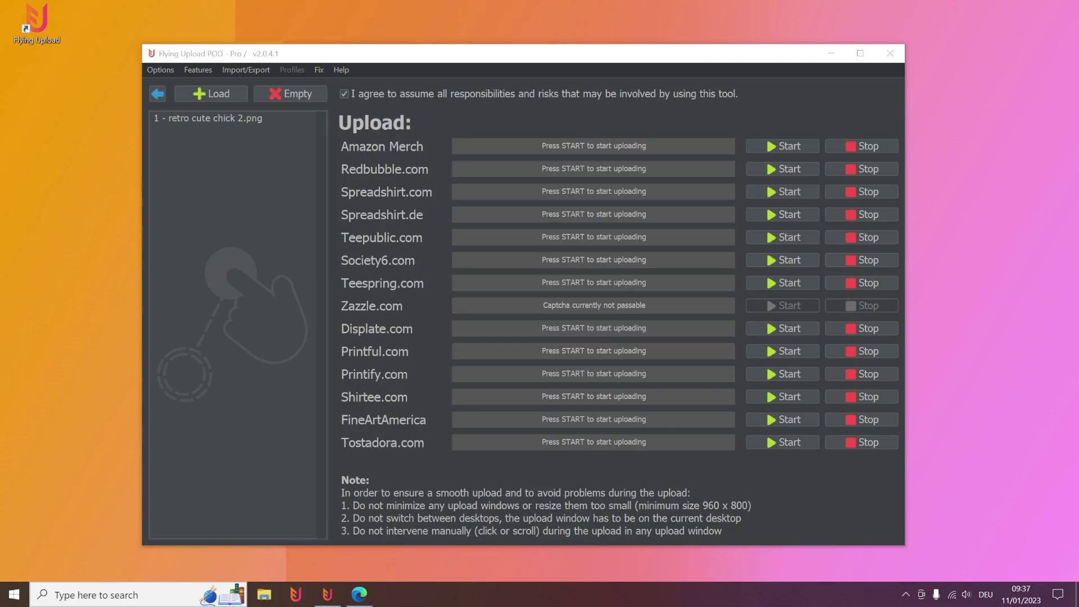
Start the Amazon Merch upload from the Upload page
left_click(798, 147)
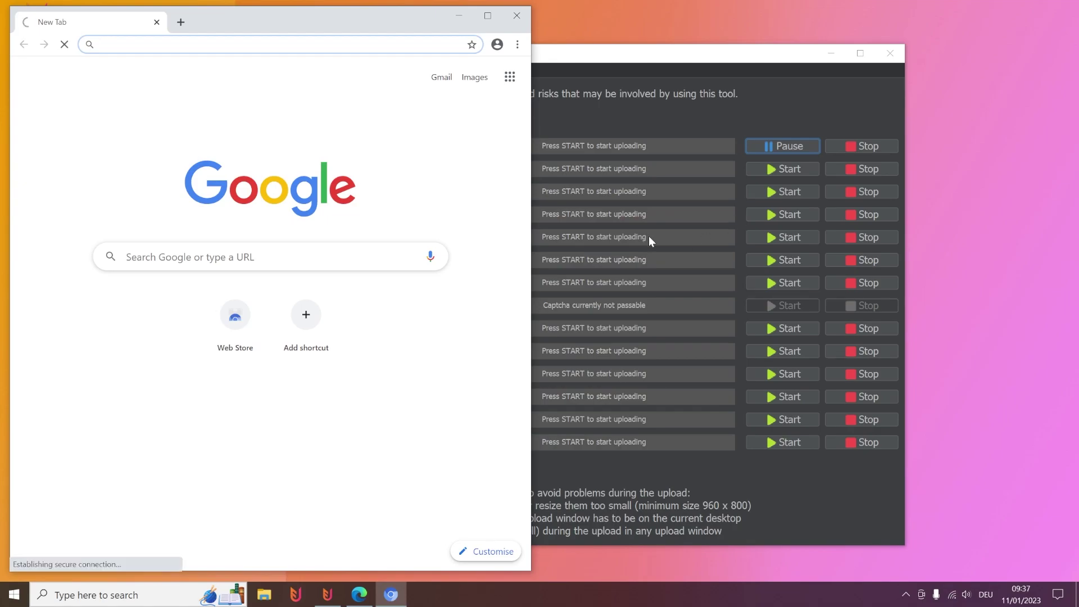
Pause the Amazon Merch upload, tick 'Keep me signed in' on Amazon, and minimise Chromium
left_click(795, 144)
left_click(386, 19)
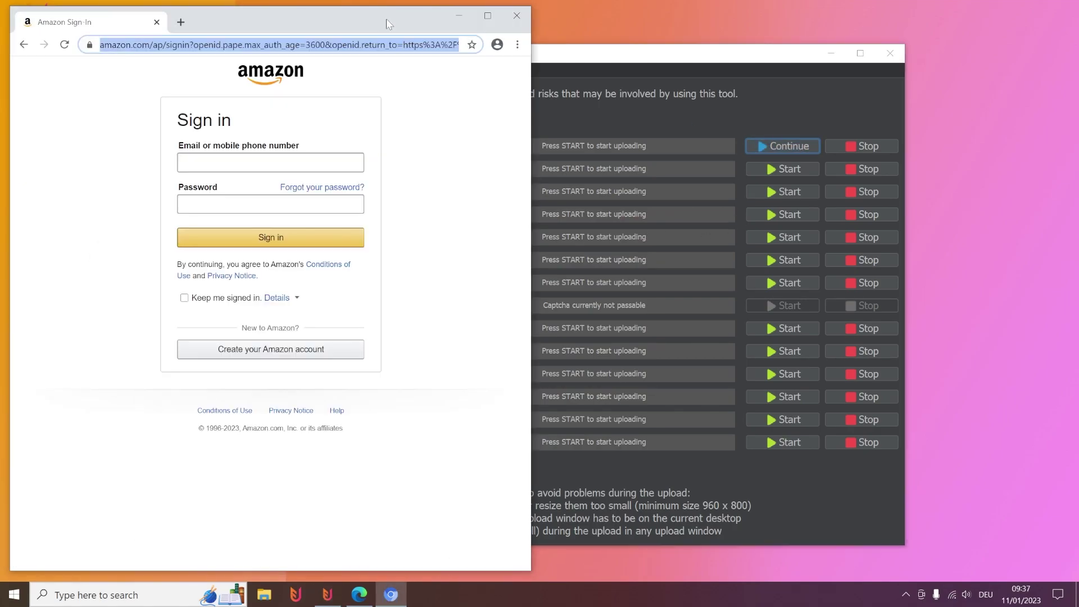
left_click(185, 302)
left_click(185, 302)
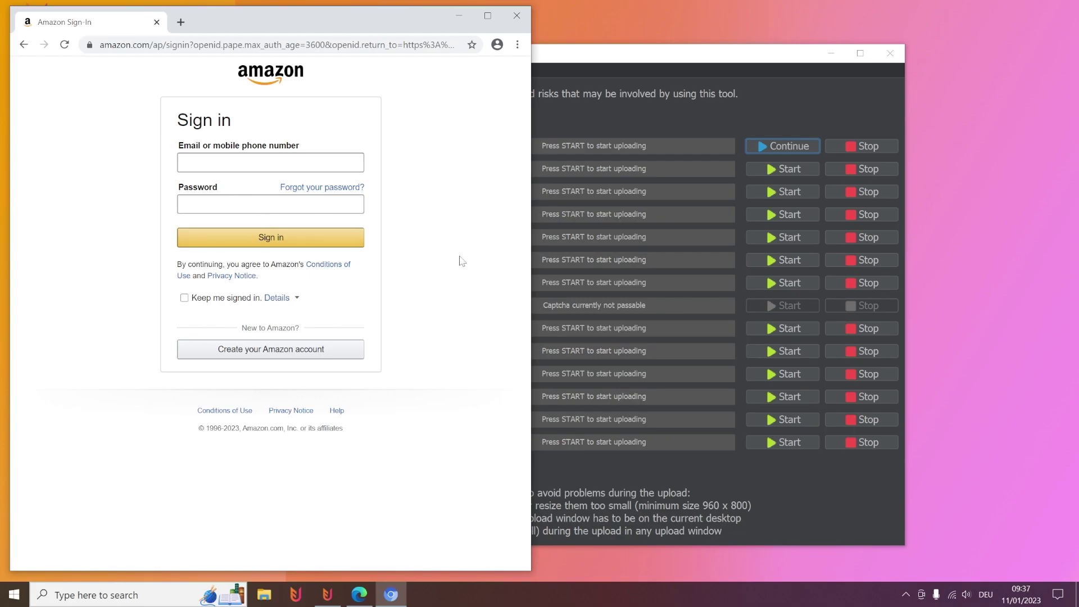
left_click(184, 298)
left_click(459, 16)
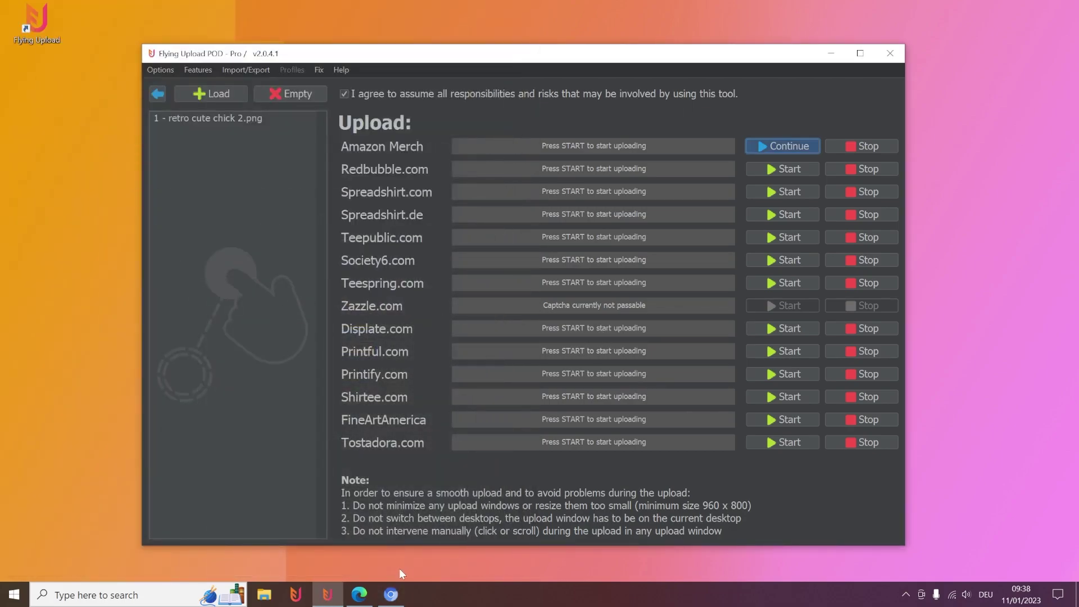
Restore the Amazon sign-in window and maximise it
mouse_move(396, 602)
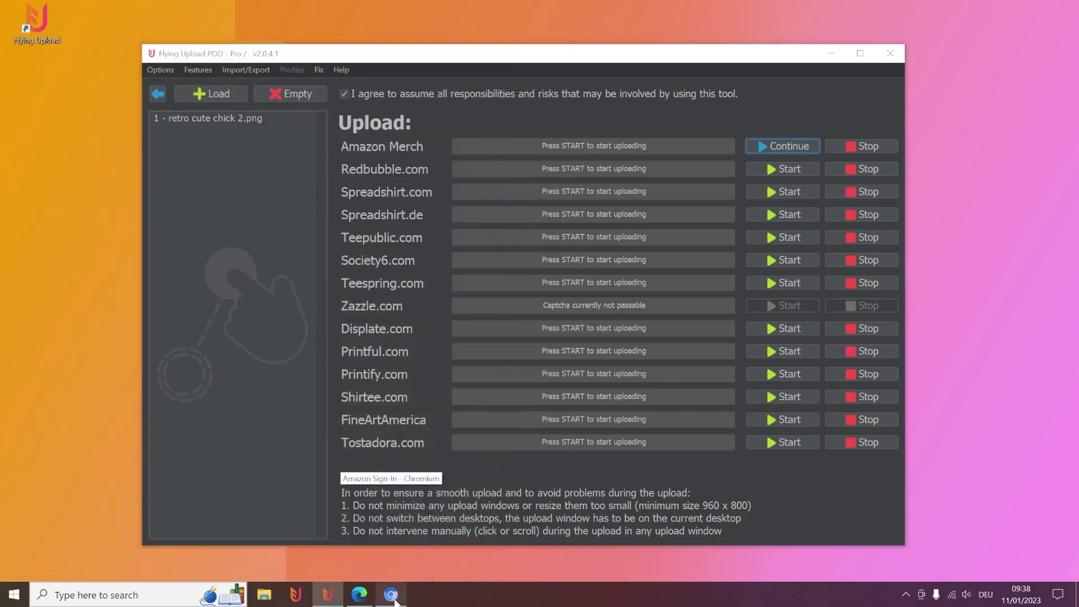
left_click(392, 539)
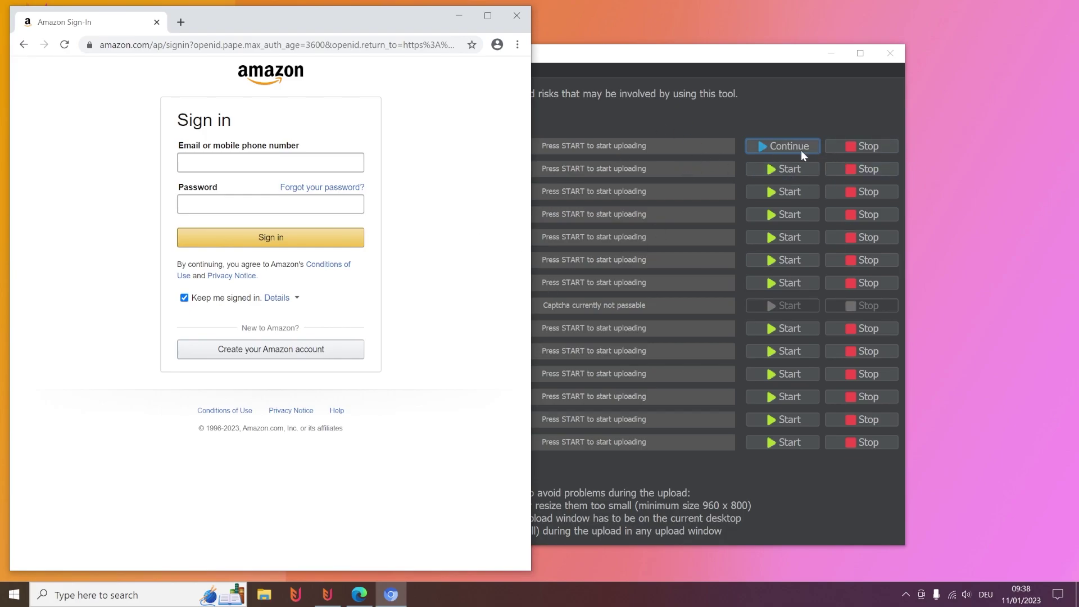
double_click(341, 18)
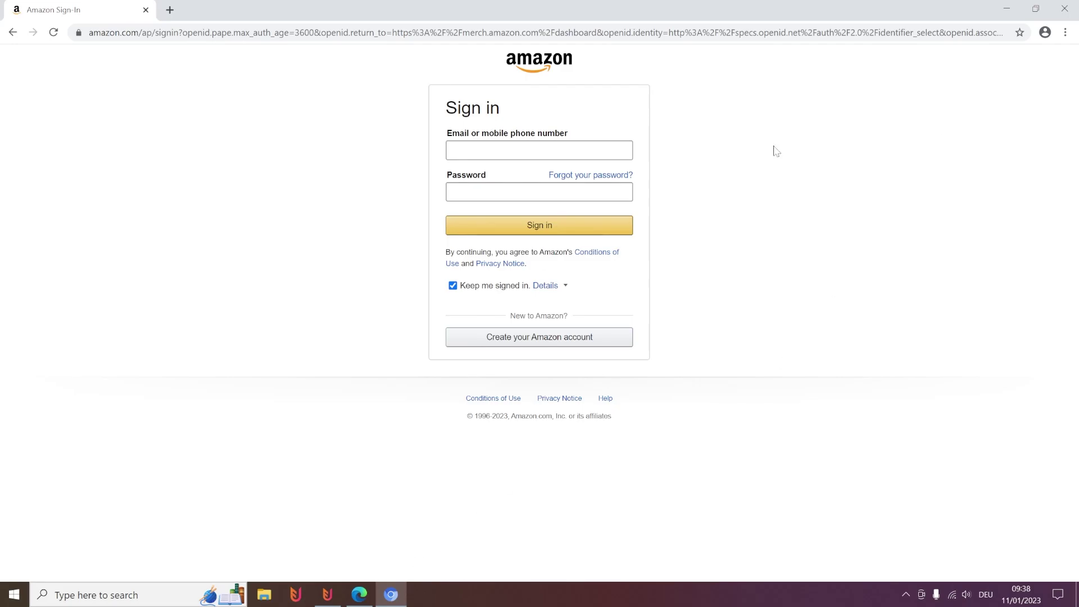
Switch to the Edge dashboard and back, minimise Chromium, then stop the Amazon Merch upload
left_click(360, 594)
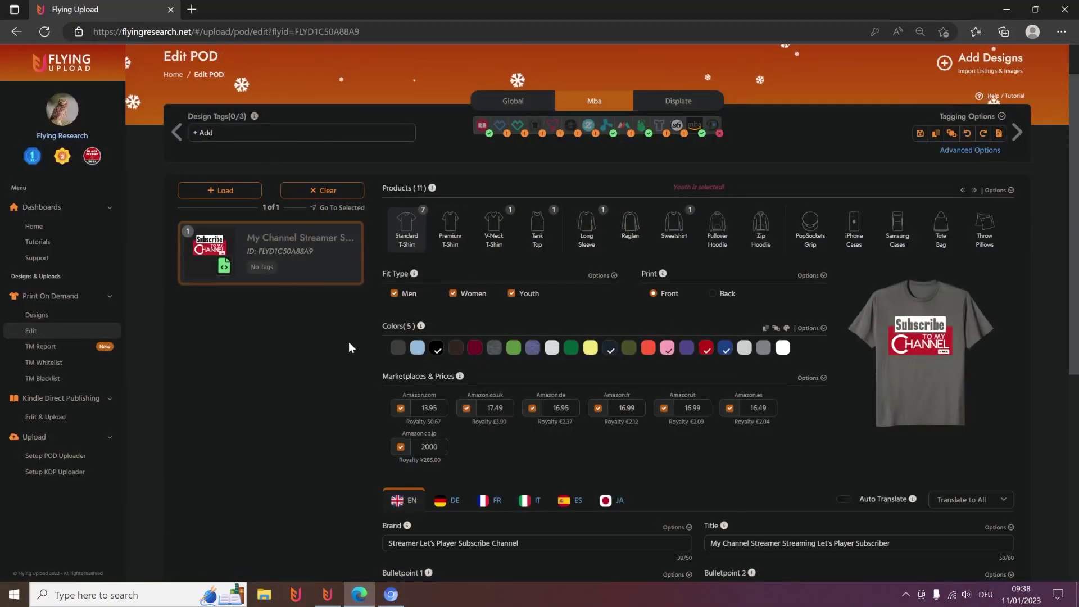
key("alt+Tab")
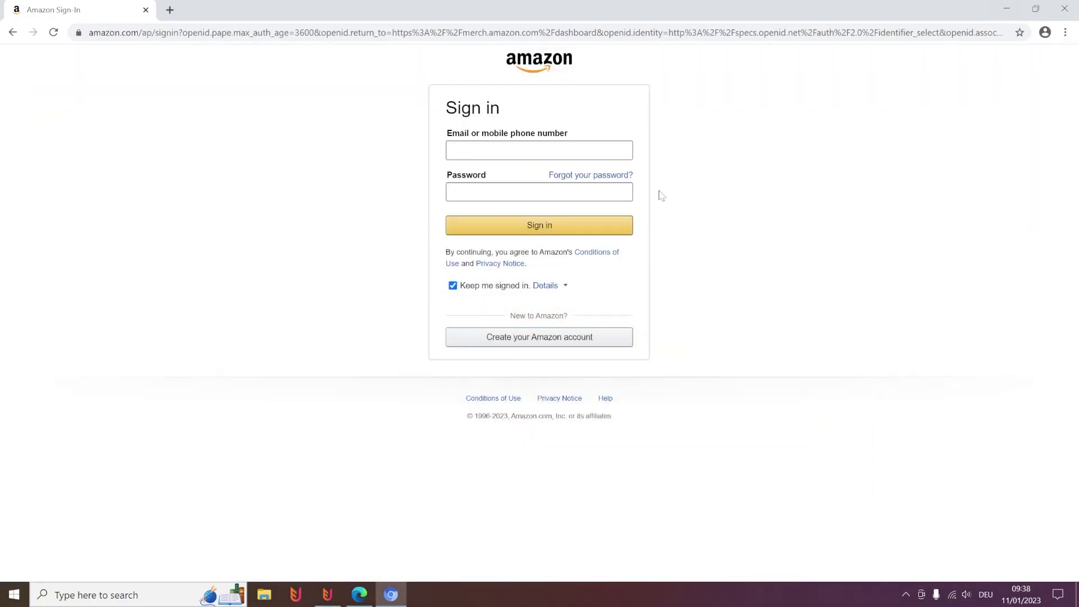
left_click(1010, 11)
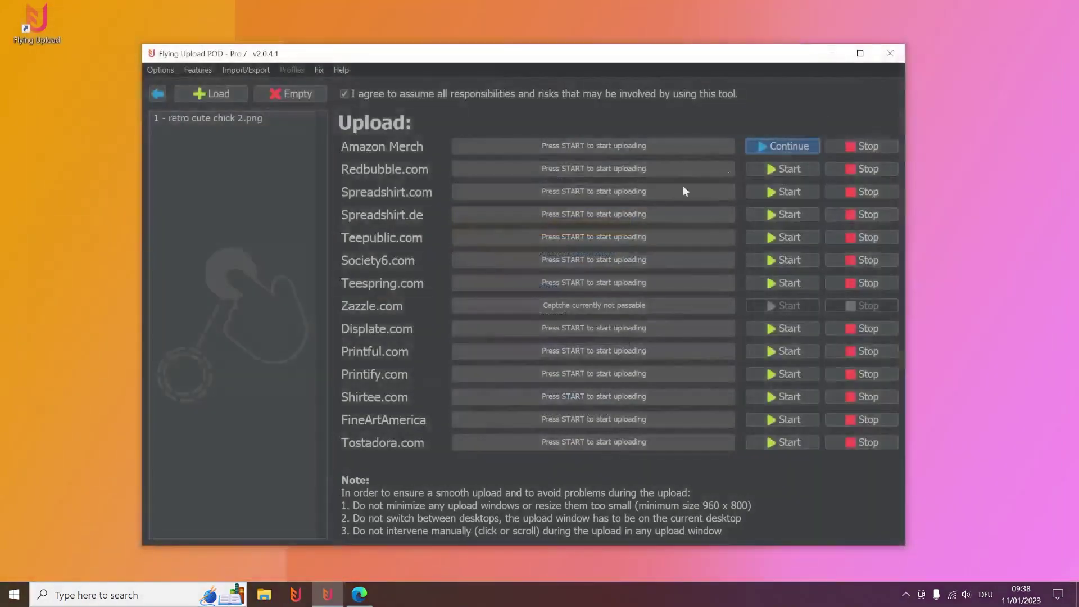
left_click(852, 147)
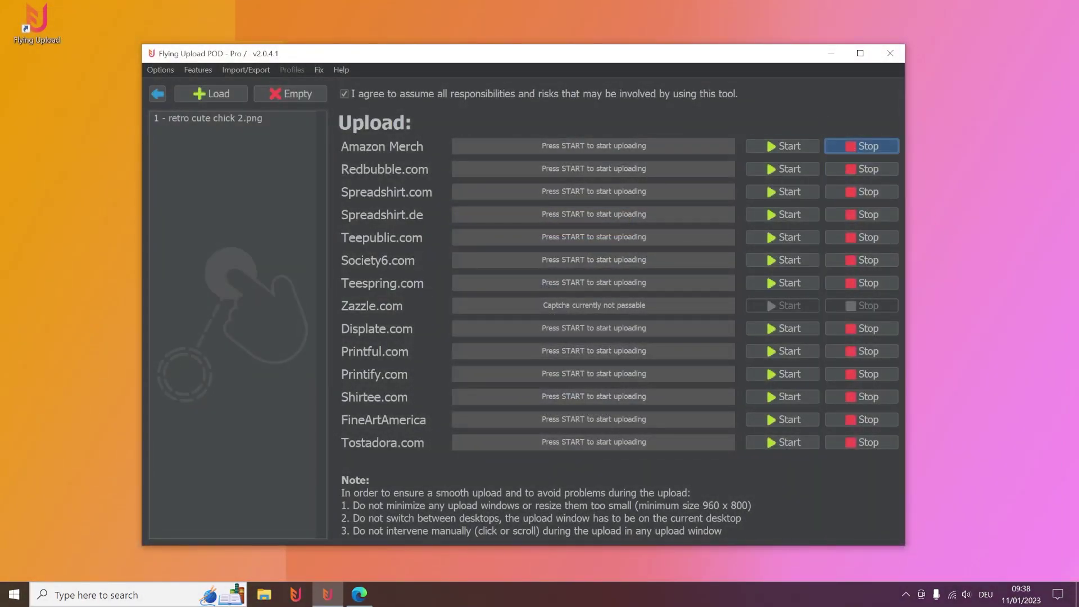